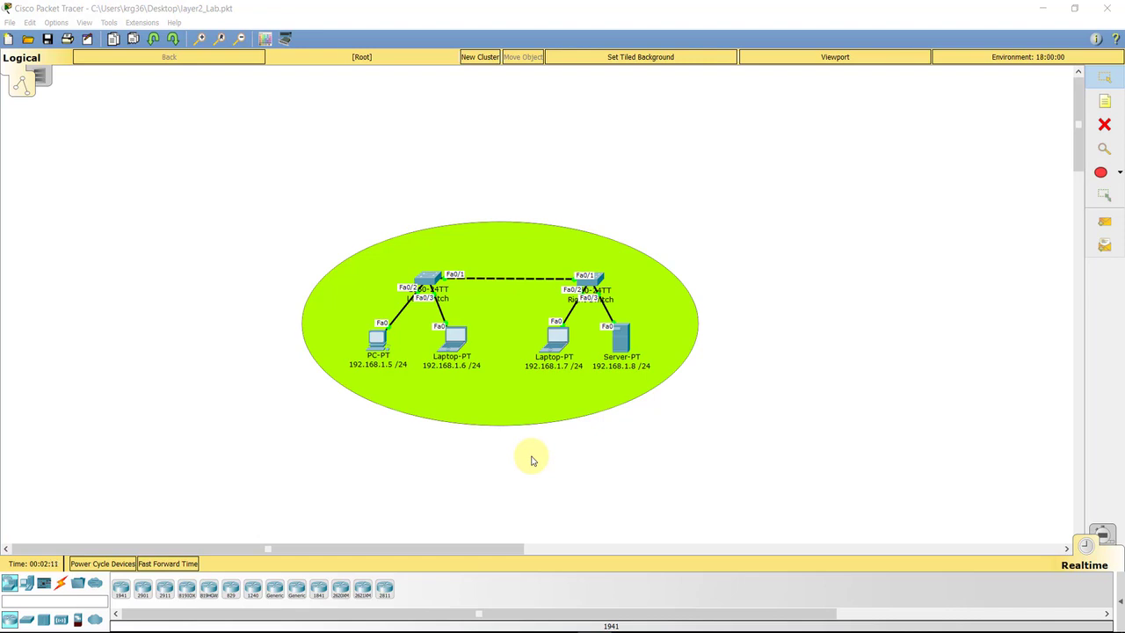
Expand the Installing Software, Network Architecture Models, Hardware, Protocols and Data Encapsulation curriculum sections.
left_click(224, 629)
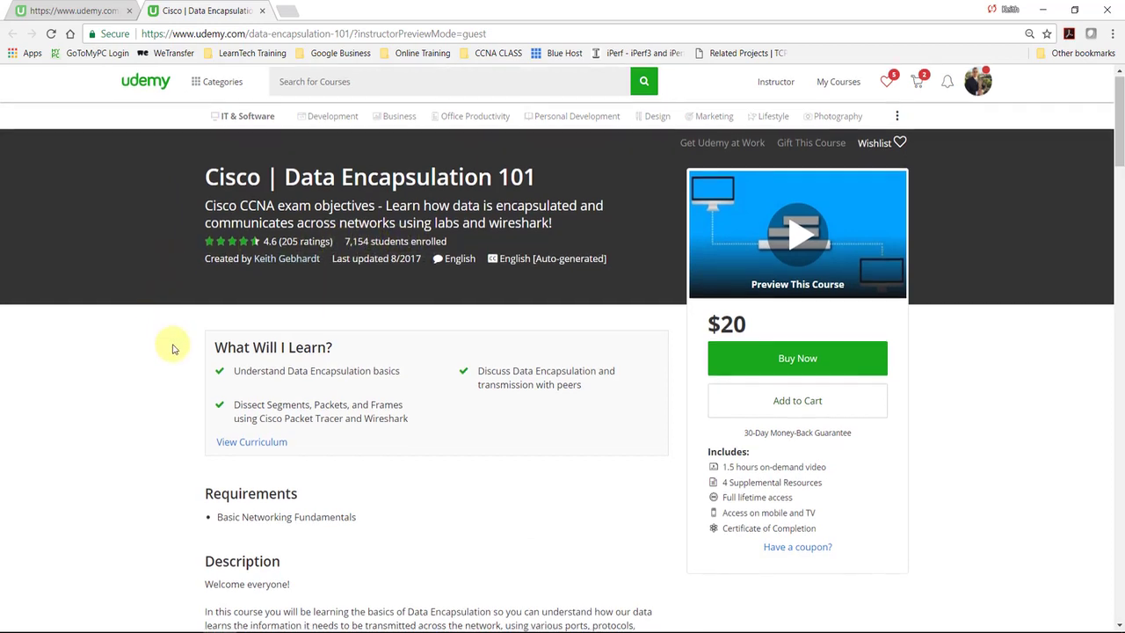
scroll(173, 349, "down", 9)
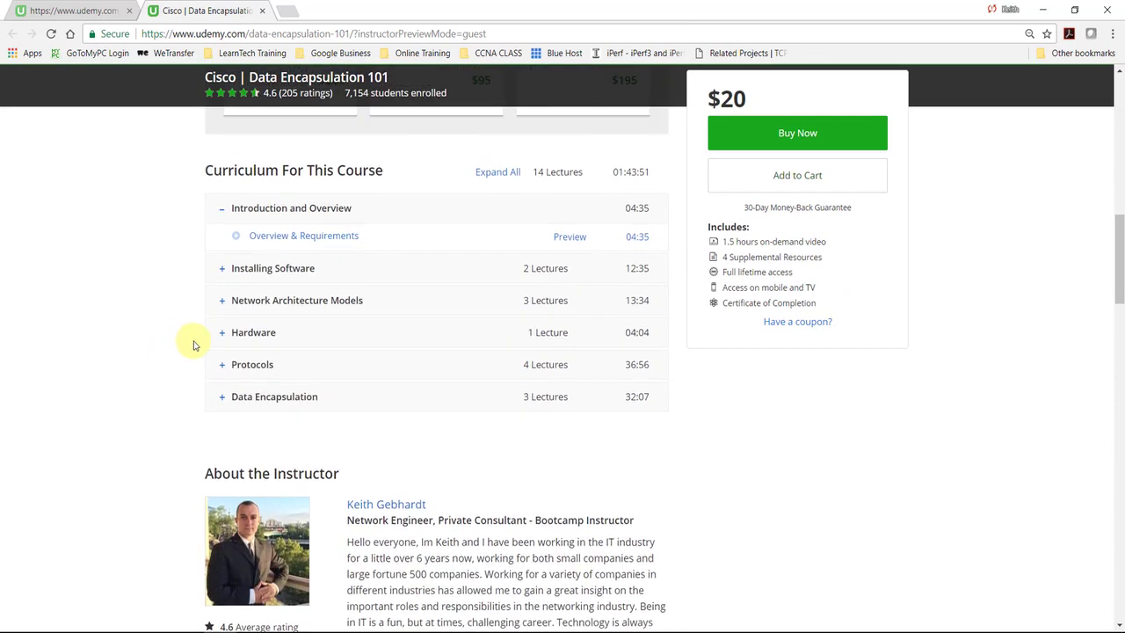
left_click(222, 282)
scroll(215, 338, "down", 1)
left_click(221, 300)
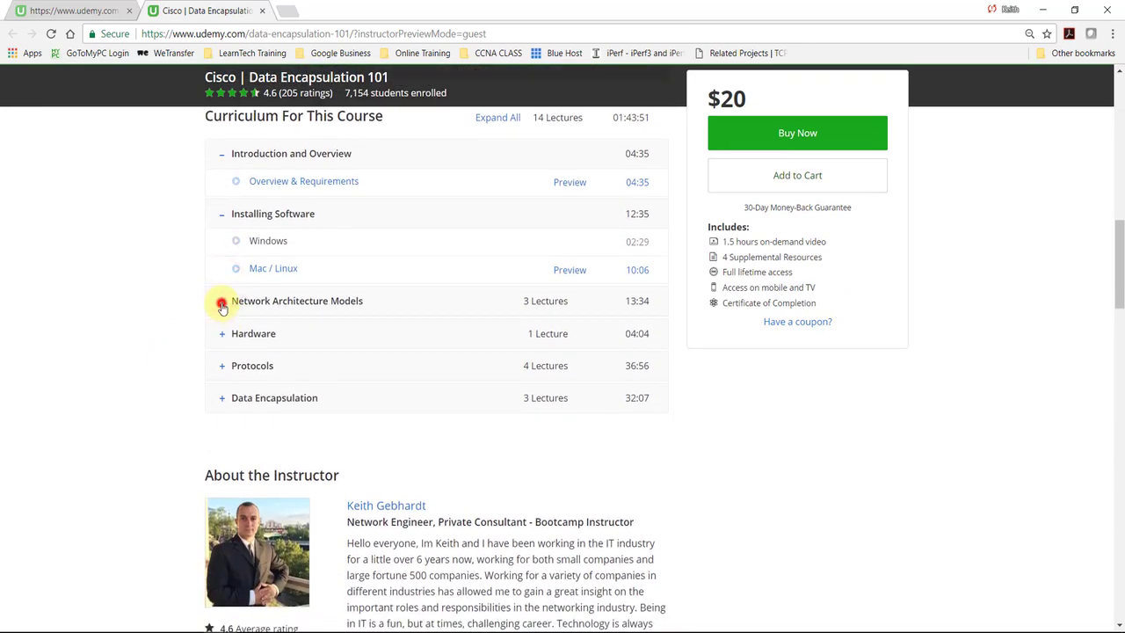
scroll(220, 345, "down", 1)
left_click(222, 344)
scroll(202, 352, "down", 1)
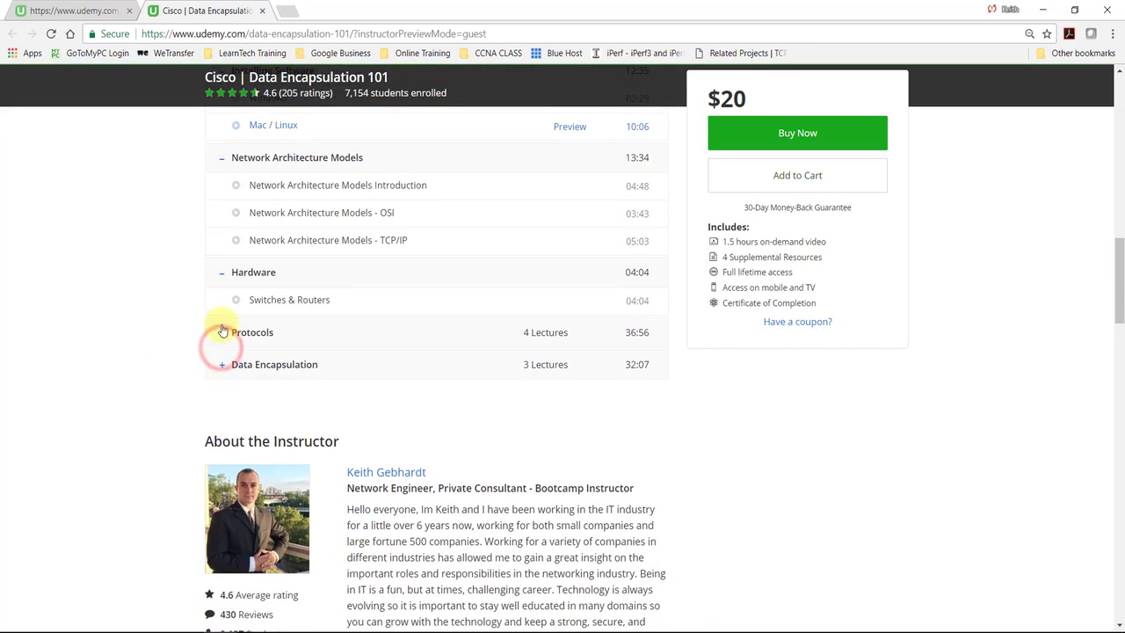
left_click(221, 327)
scroll(211, 387, "down", 1)
left_click(223, 406)
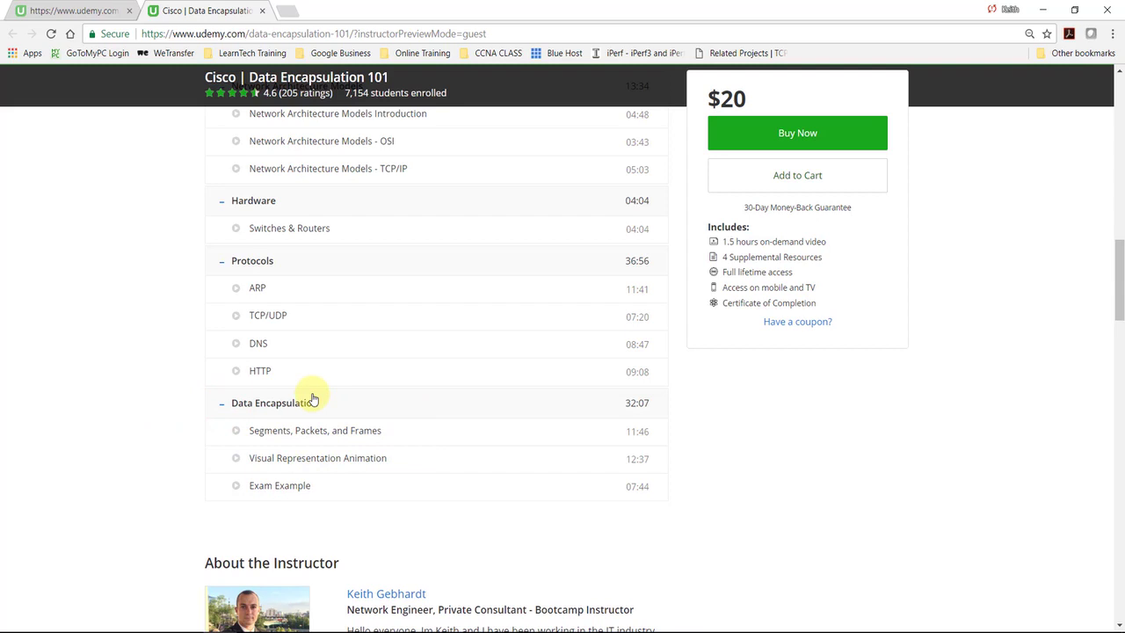
Scroll back to the top of the Udemy page and minimize Chrome.
scroll(255, 457, "up", 2)
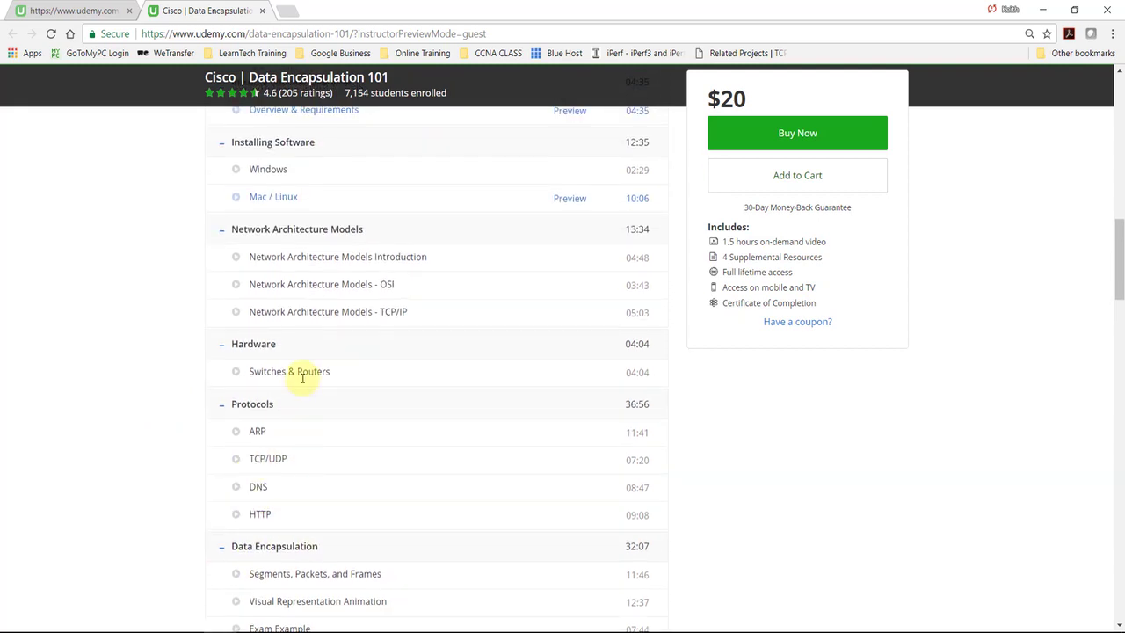
scroll(302, 376, "up", 8)
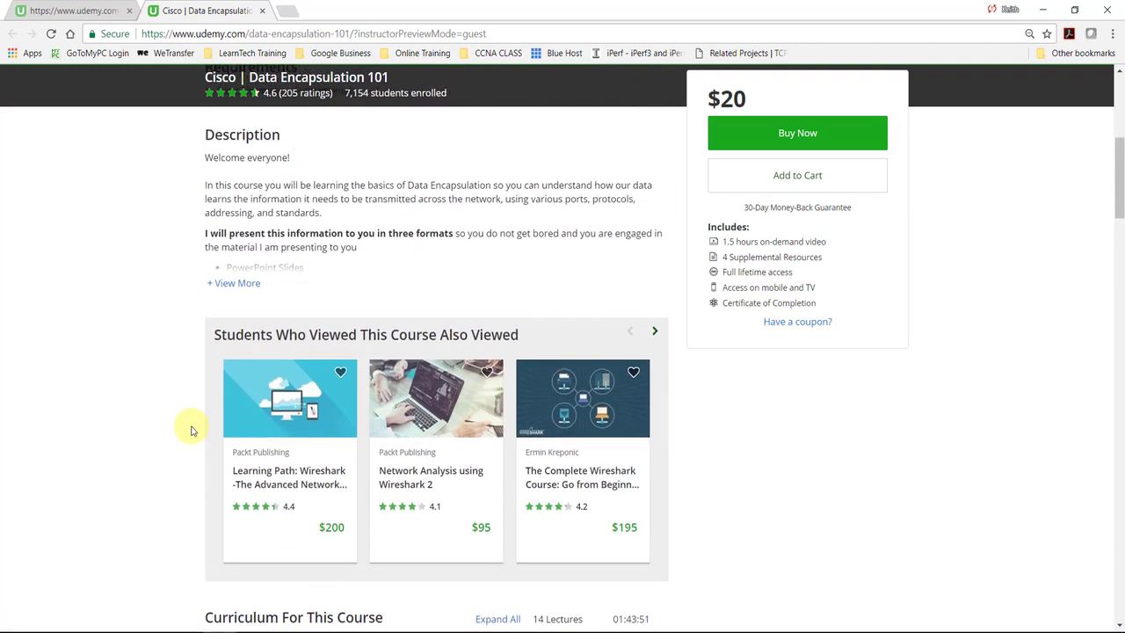
scroll(191, 430, "up", 4)
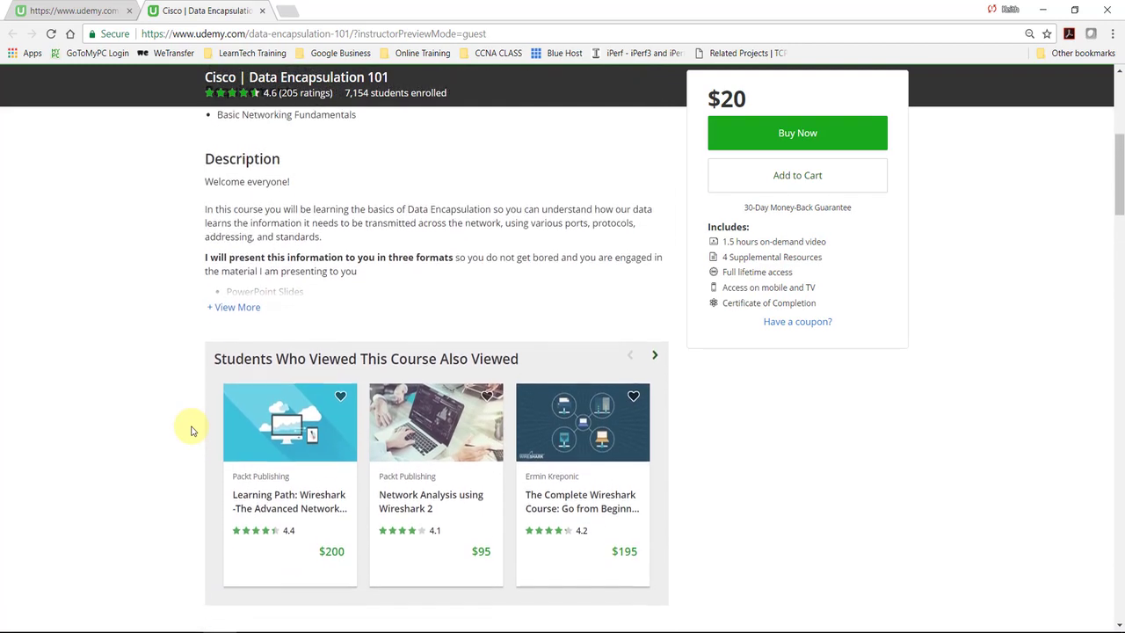
left_click(1042, 9)
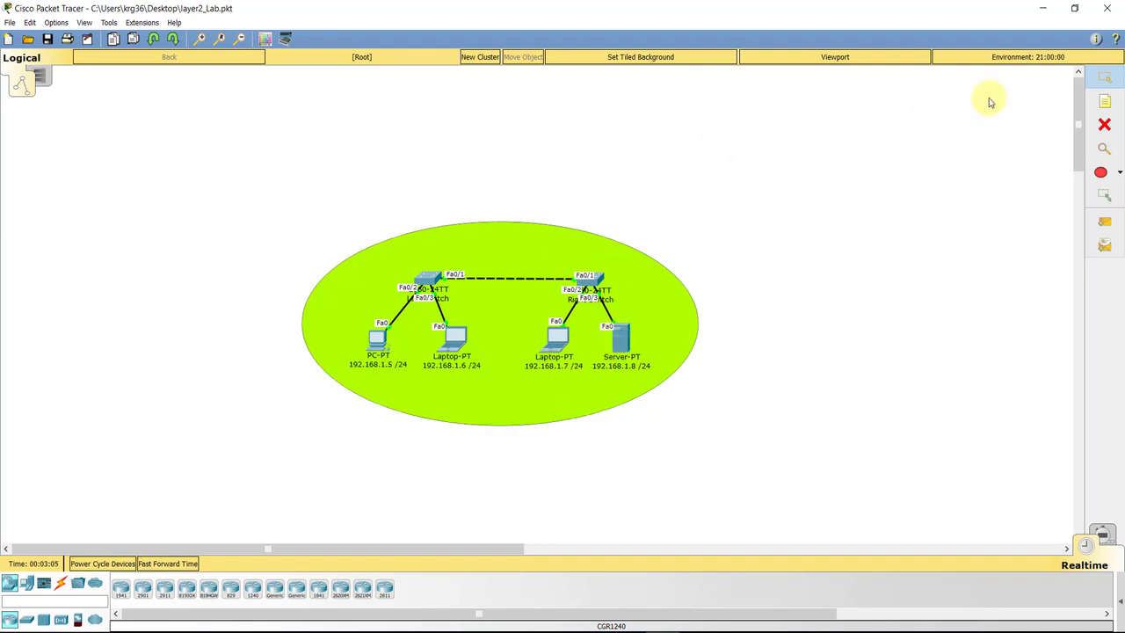
Add a 'Layer 2 Network - LAN' note and move it above the ellipse.
left_click(1104, 103)
left_click(722, 132)
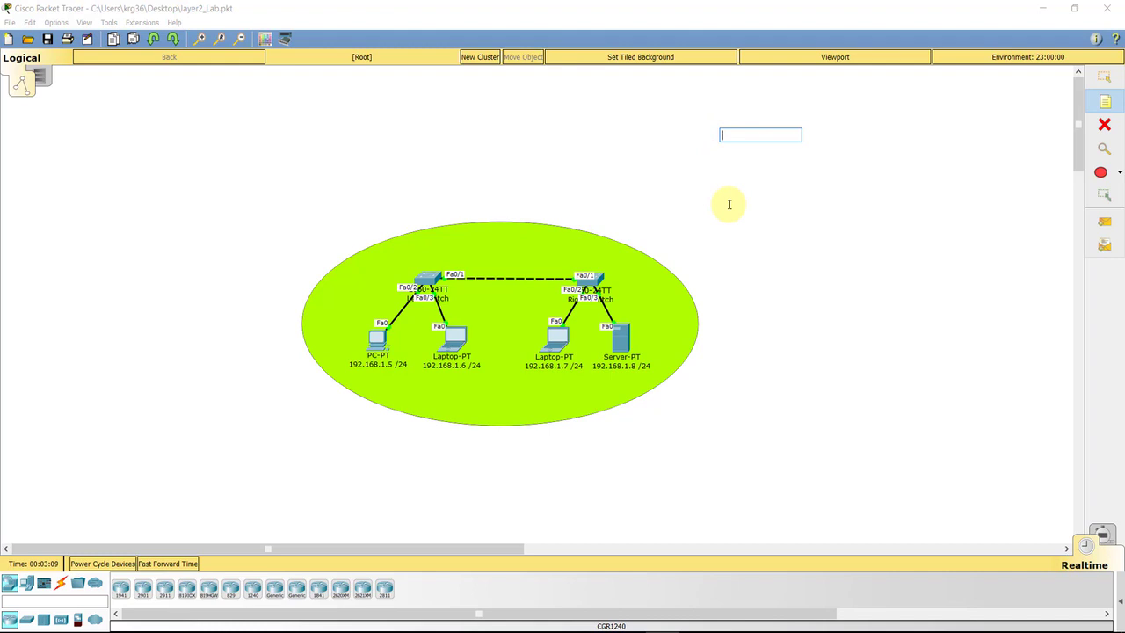
type("Layye")
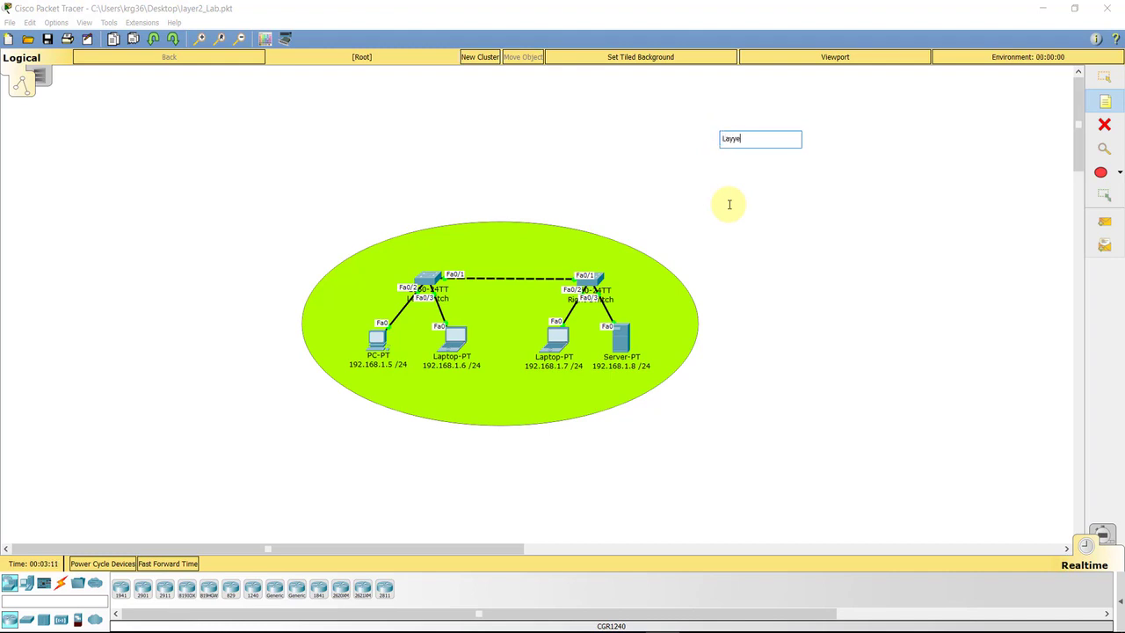
key("BackSpace")
key("BackSpace")
type("er 2 Network - LAN")
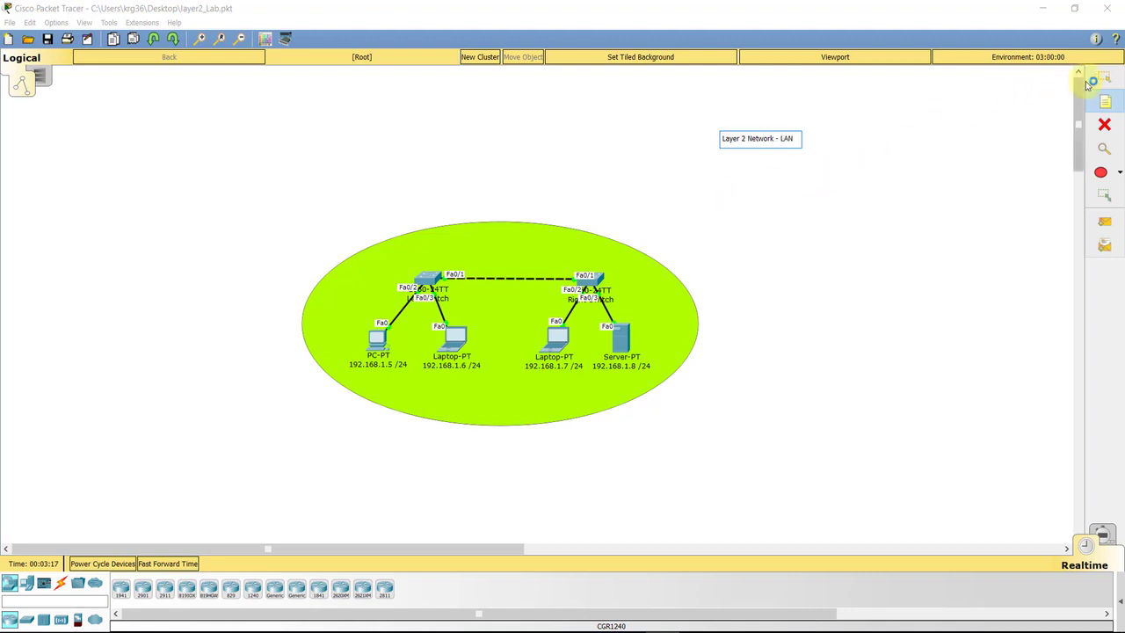
left_click(1089, 82)
left_click_drag(793, 136, 536, 209)
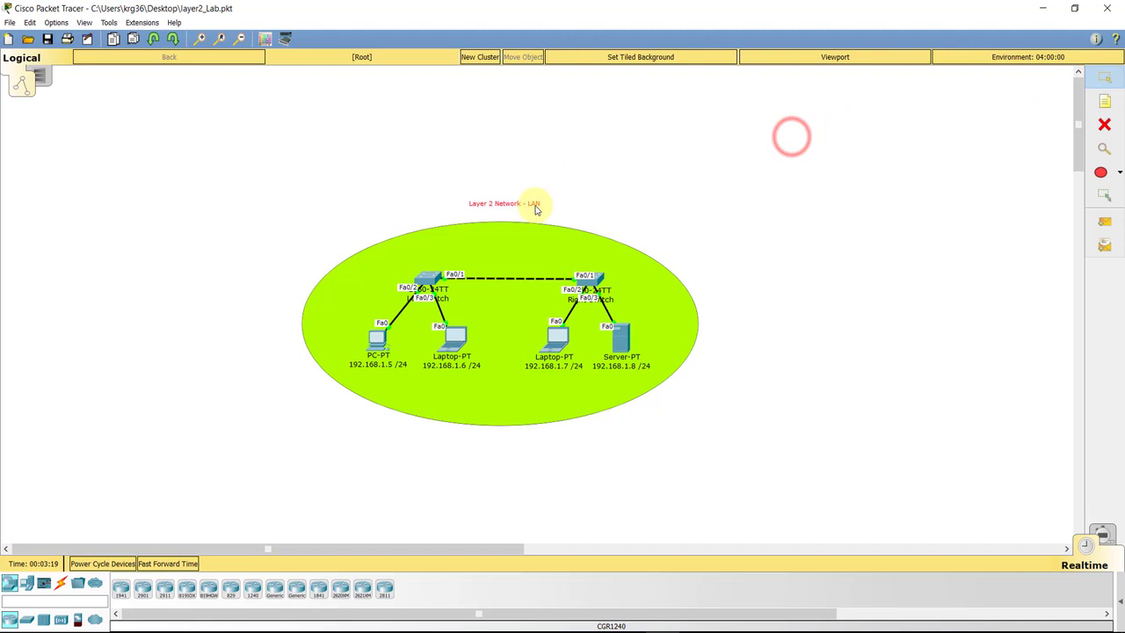
Start a second note listing 'IP Addresses', 'IP SUBNET MASKS' and 'ARP -'.
left_click(1104, 102)
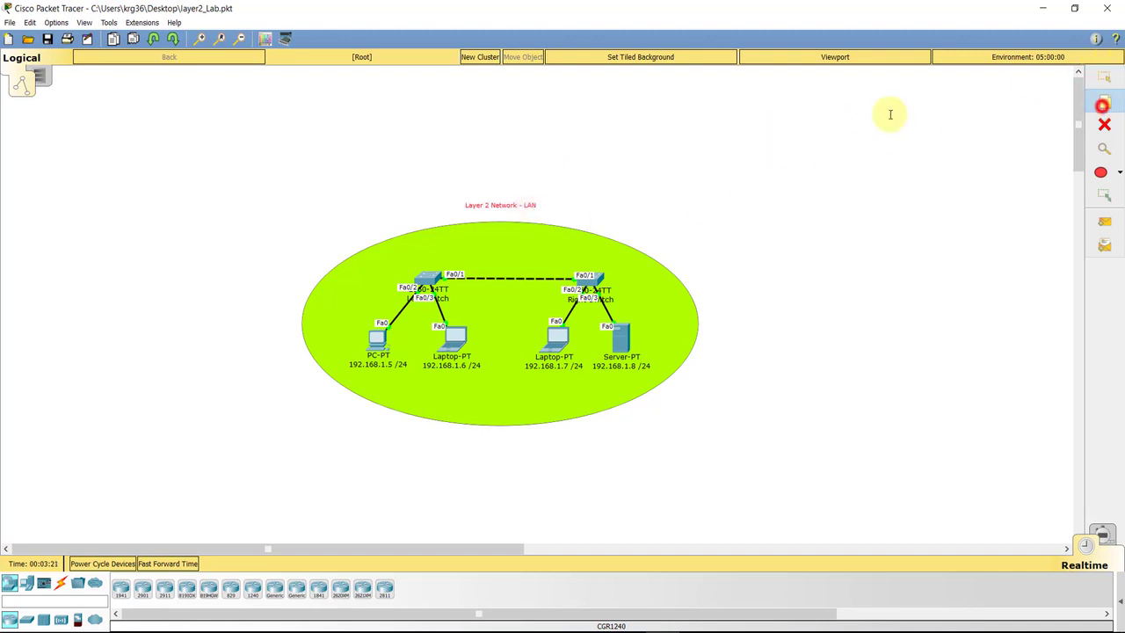
left_click(736, 123)
type("IP")
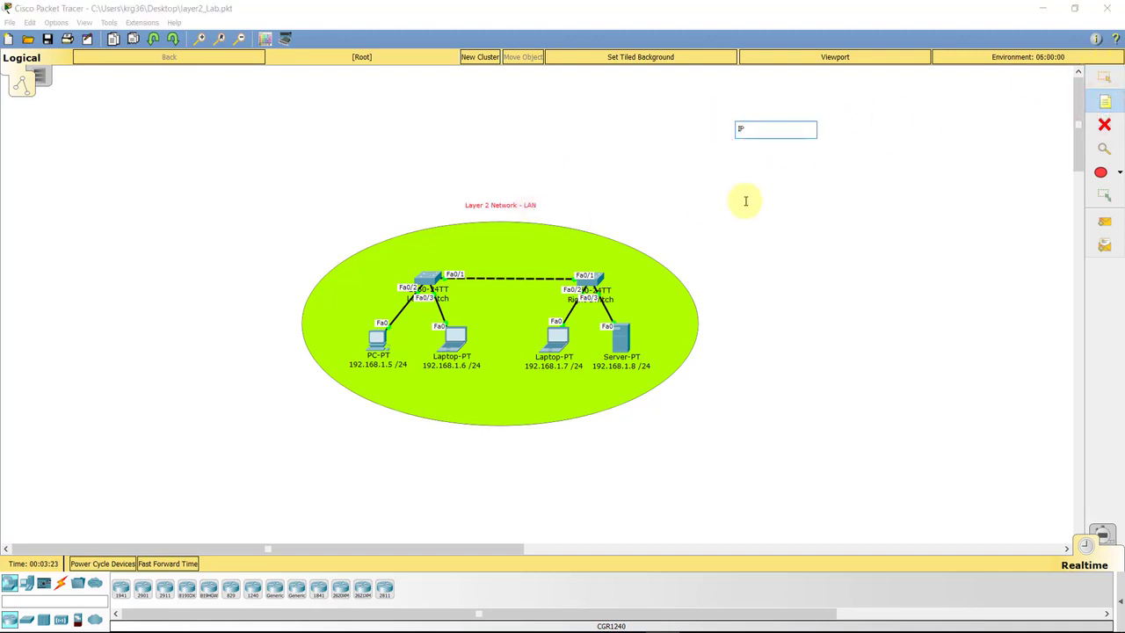
type(" Addresses")
key("Return")
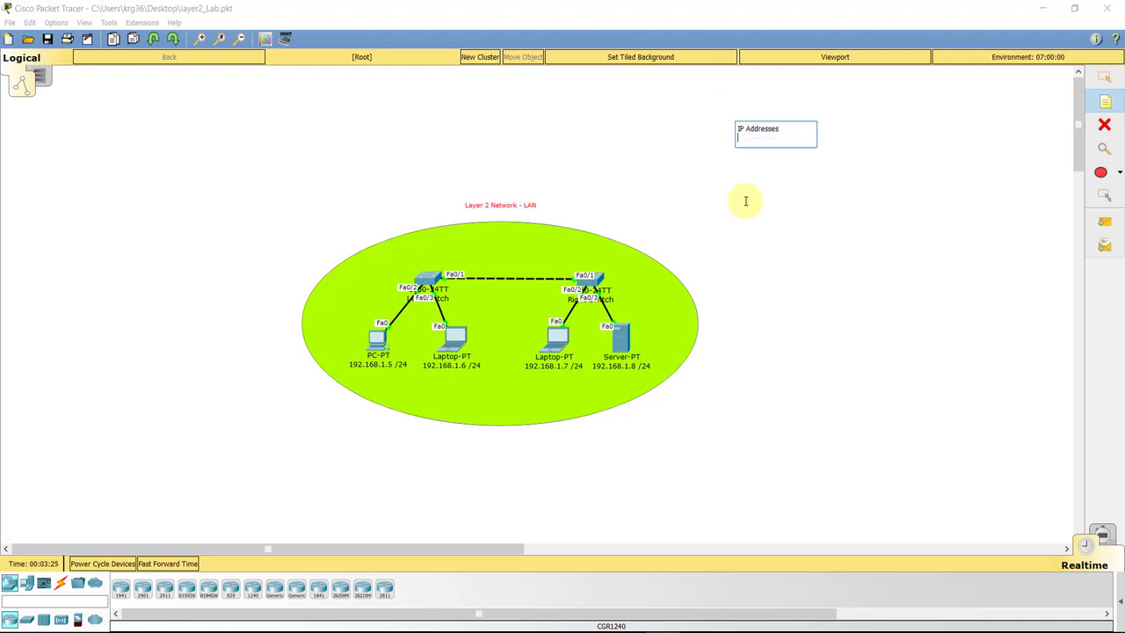
type("IP SUBNET MASKS")
key("Return")
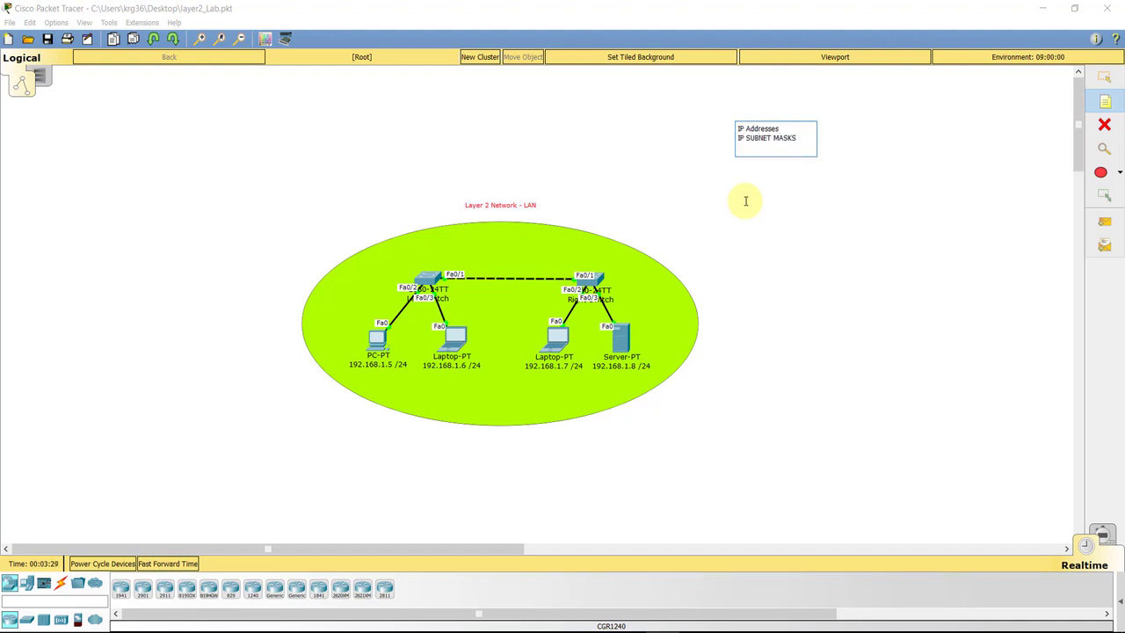
key("Return")
type("ARP -")
Add 'IP - LAYER 3 ARP - LAYER 2' and '- ARP MAPS IP ADDRESSES TO MAC ADDRESSES' lines.
left_click(759, 150)
key("Return")
type("IP")
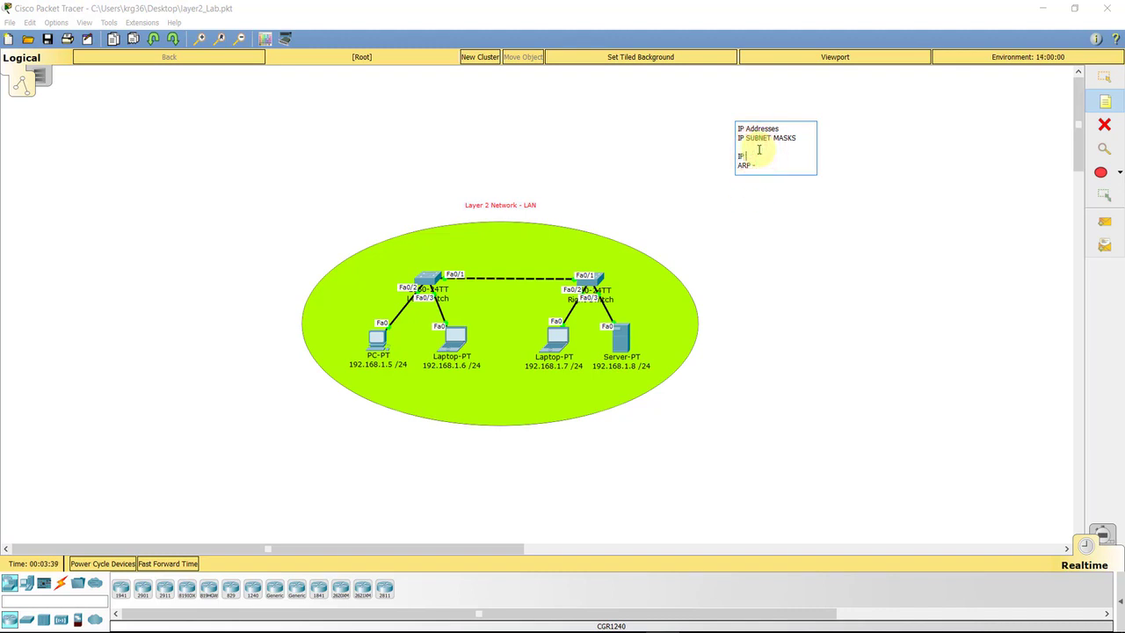
type(" - LAYER 3 ARP - LAYER 2")
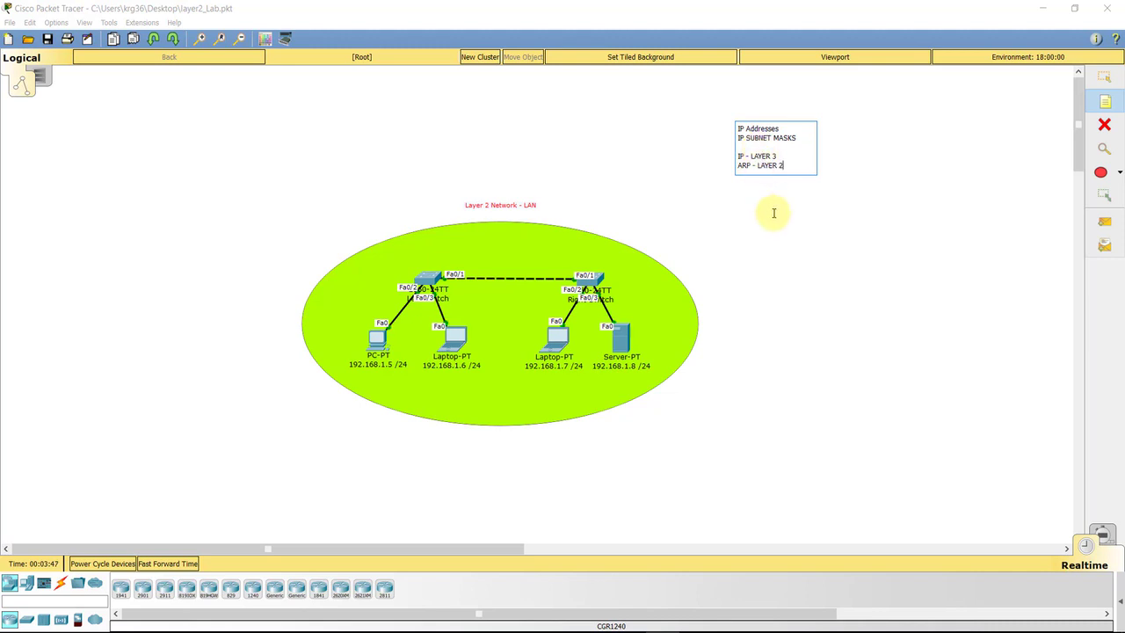
key("Return")
type("- ")
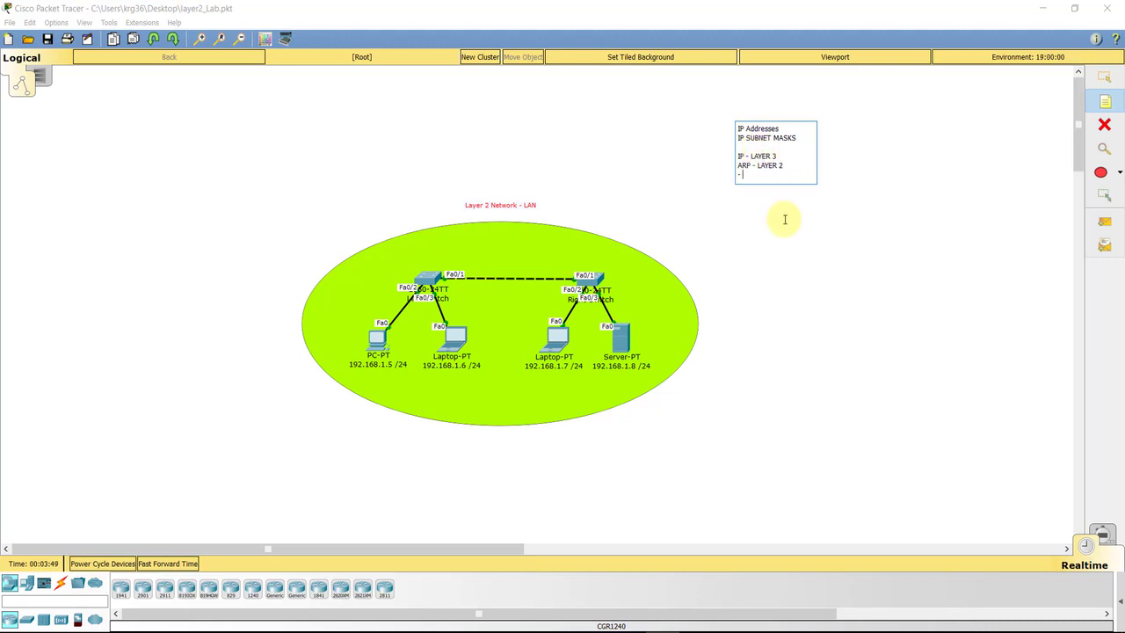
type("ARP MAPS IP ADDRESSES T")
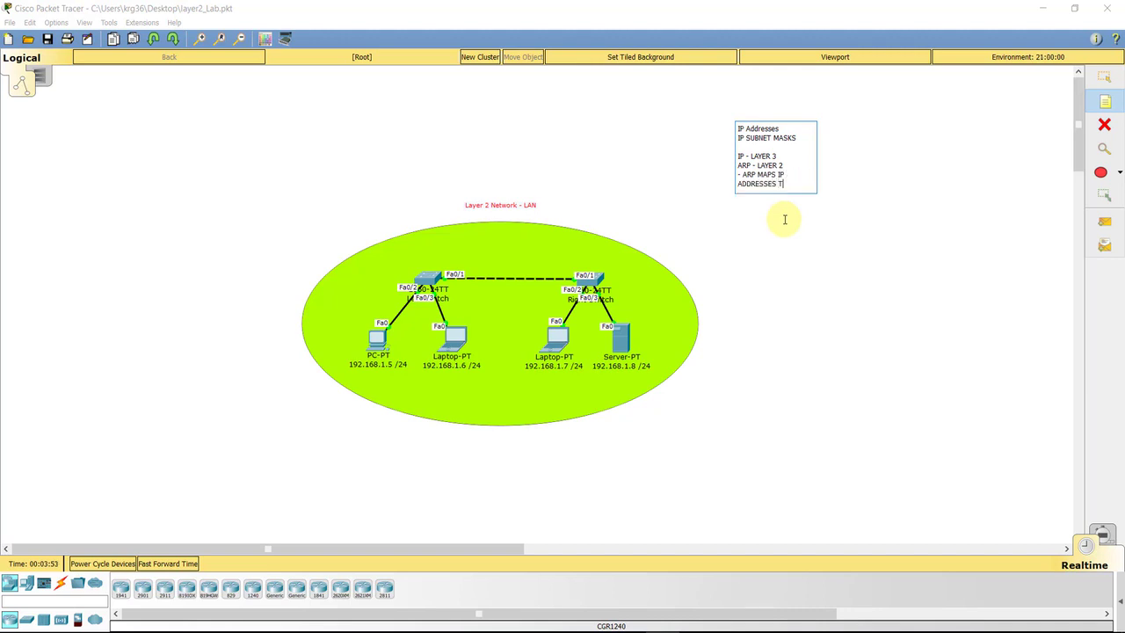
type("O MAC ADDRESSES")
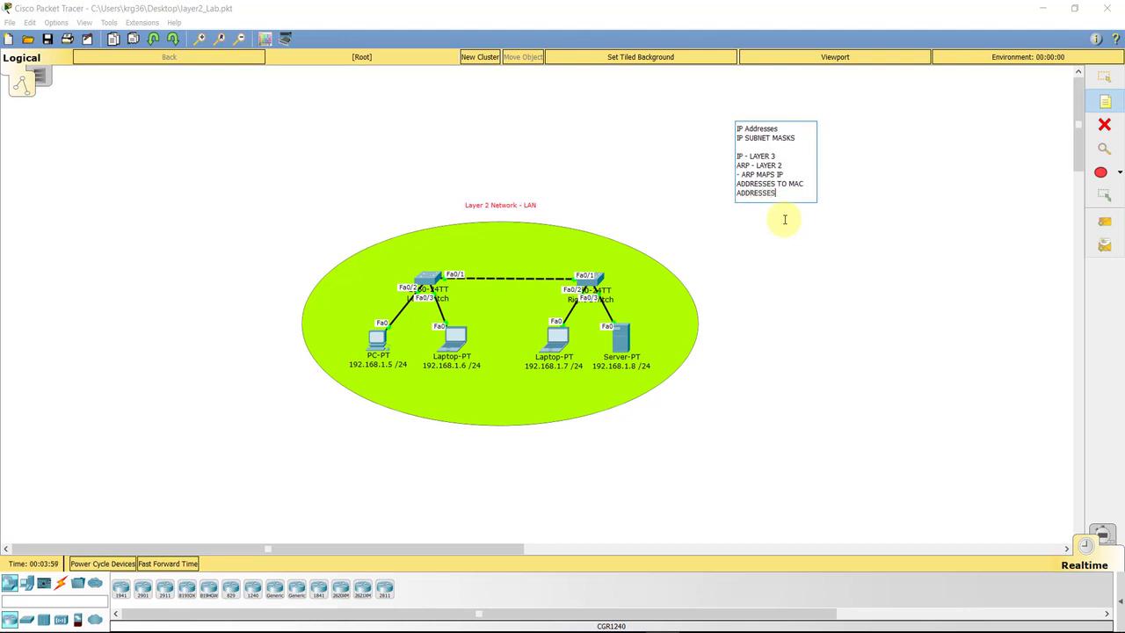
Switch to the Select tool so the ARP summary note becomes plain text.
left_click(1105, 77)
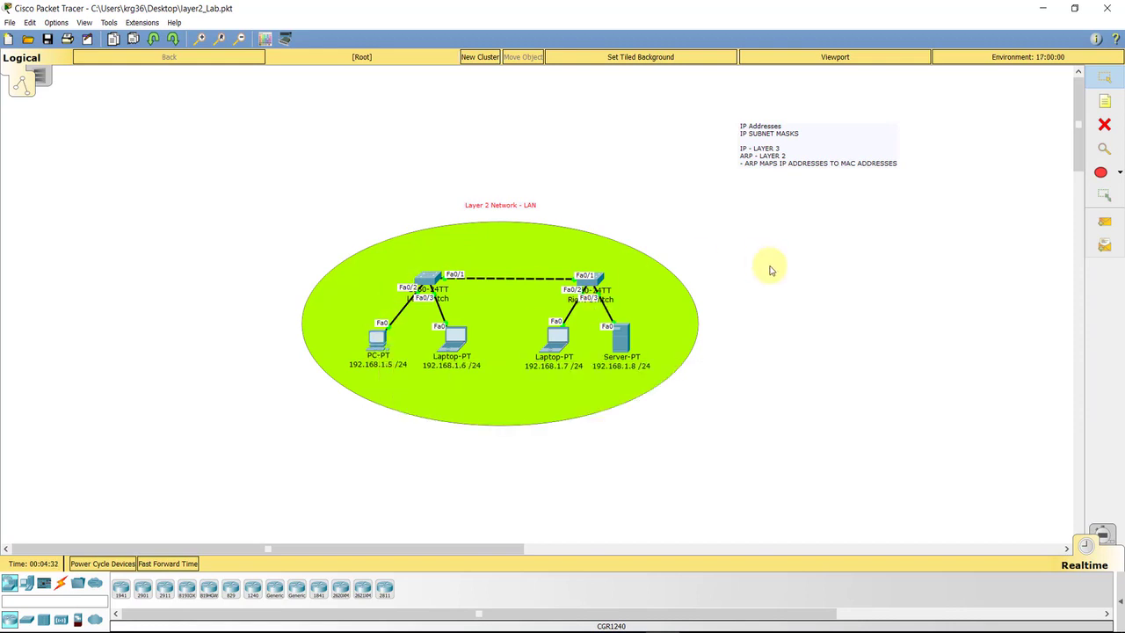
Check the server's ARP table with arp in its command prompt, then close the server window.
left_click(619, 341)
left_click(480, 164)
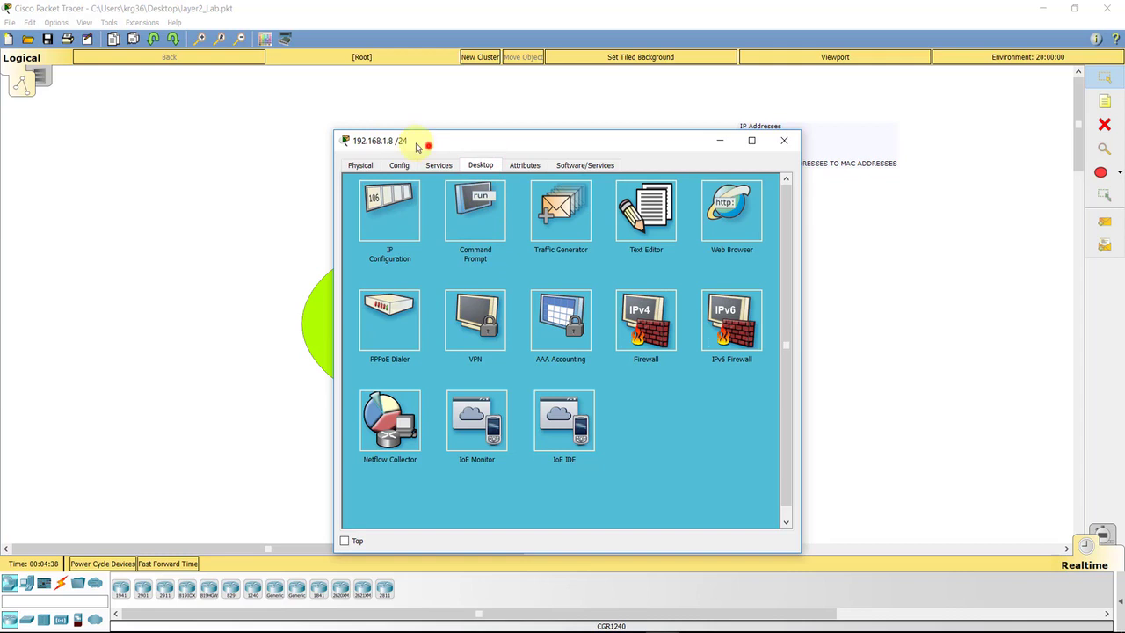
left_click_drag(425, 141, 146, 111)
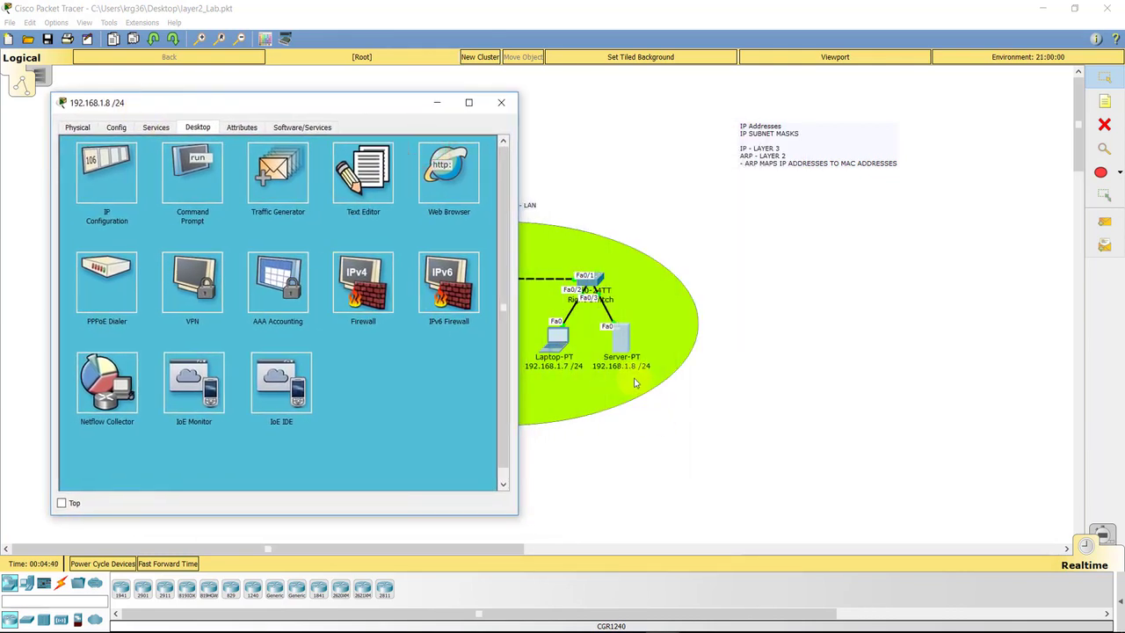
left_click(210, 182)
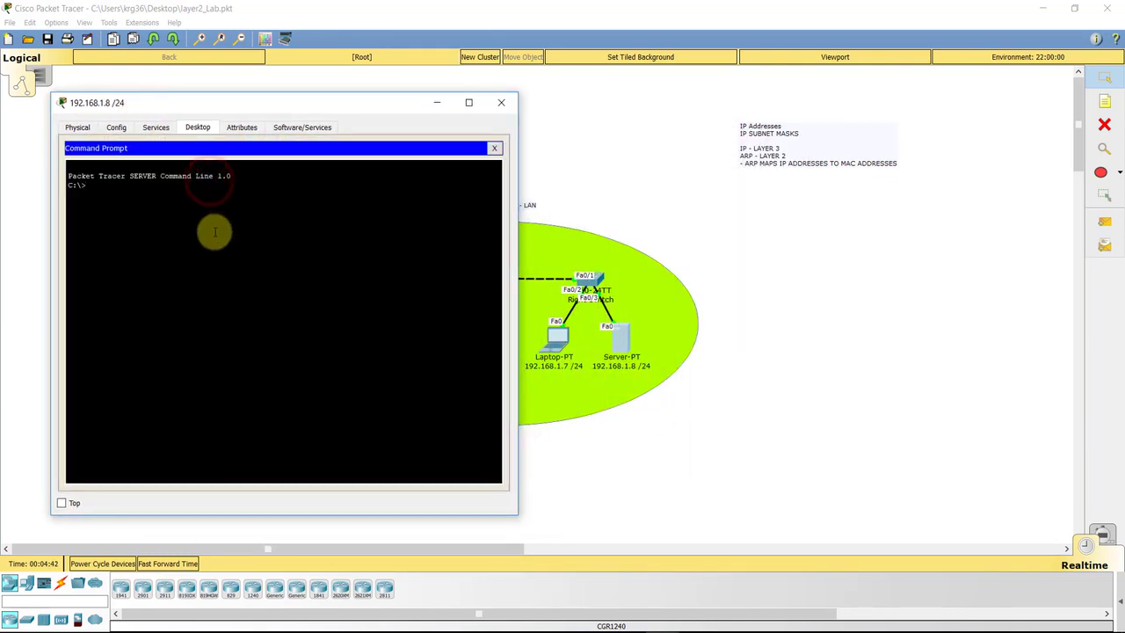
type("arp -a")
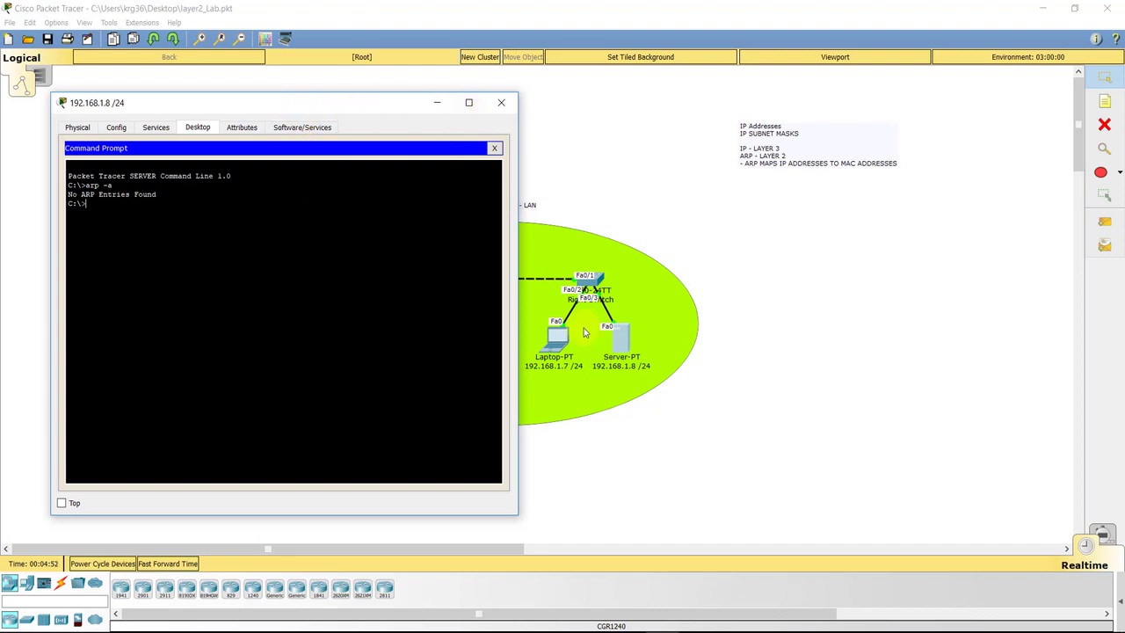
left_click(502, 102)
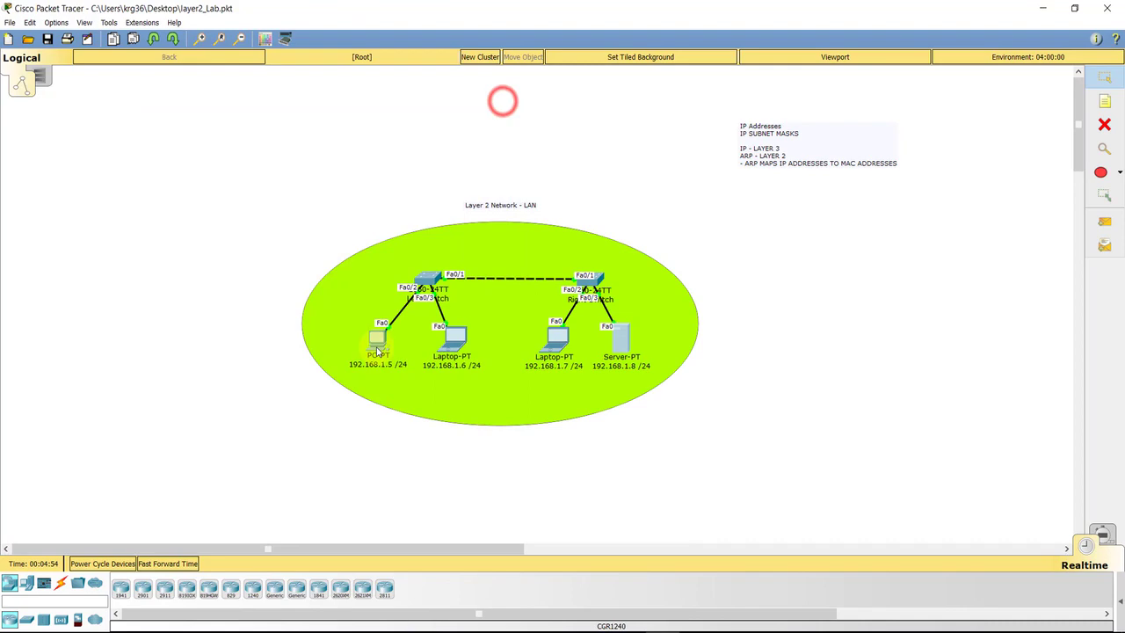
Run arp -a on PC-PT, which shows 'No ARP Entries Found', then close the PC window.
left_click(373, 341)
left_click(440, 166)
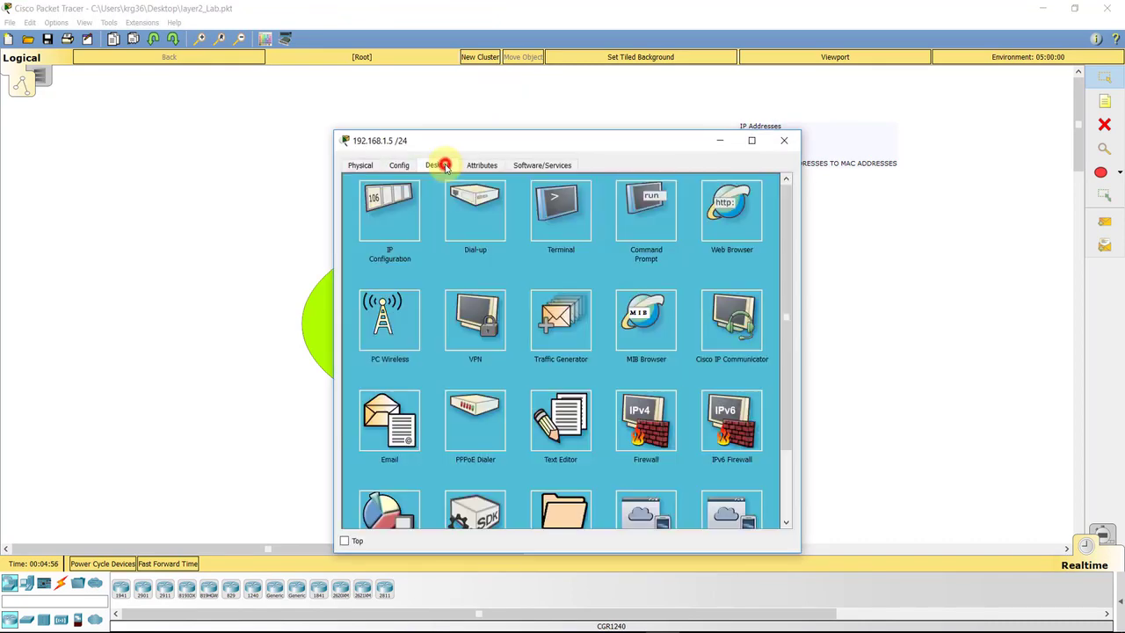
left_click(546, 207)
left_click(776, 187)
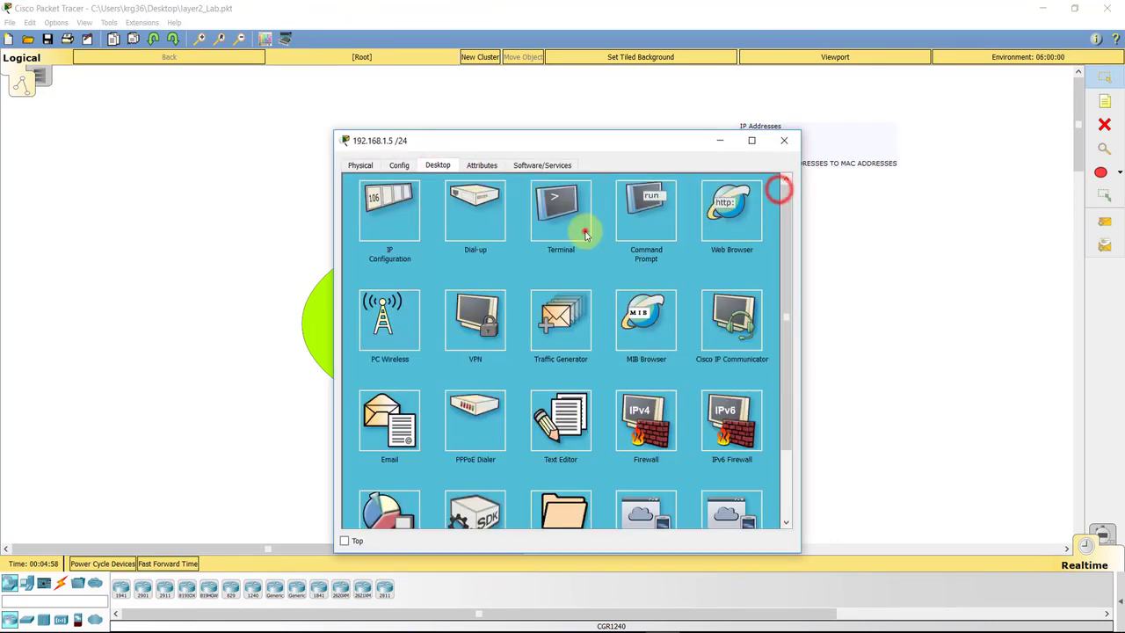
left_click(586, 231)
left_click(777, 187)
left_click(621, 231)
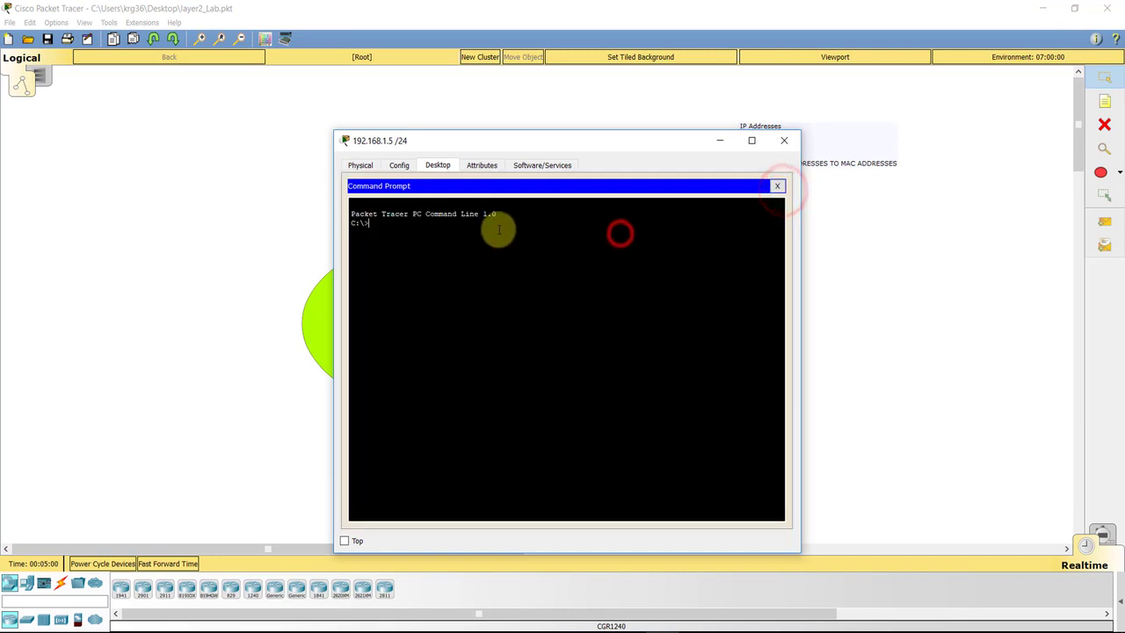
type("a")
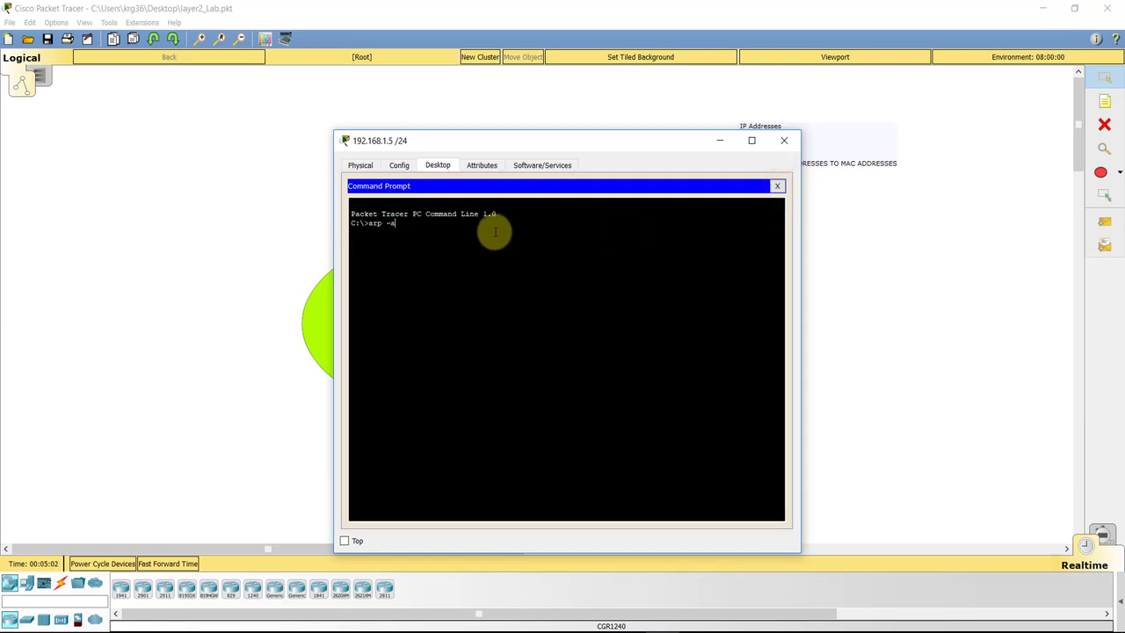
type("rp -a")
key("Return")
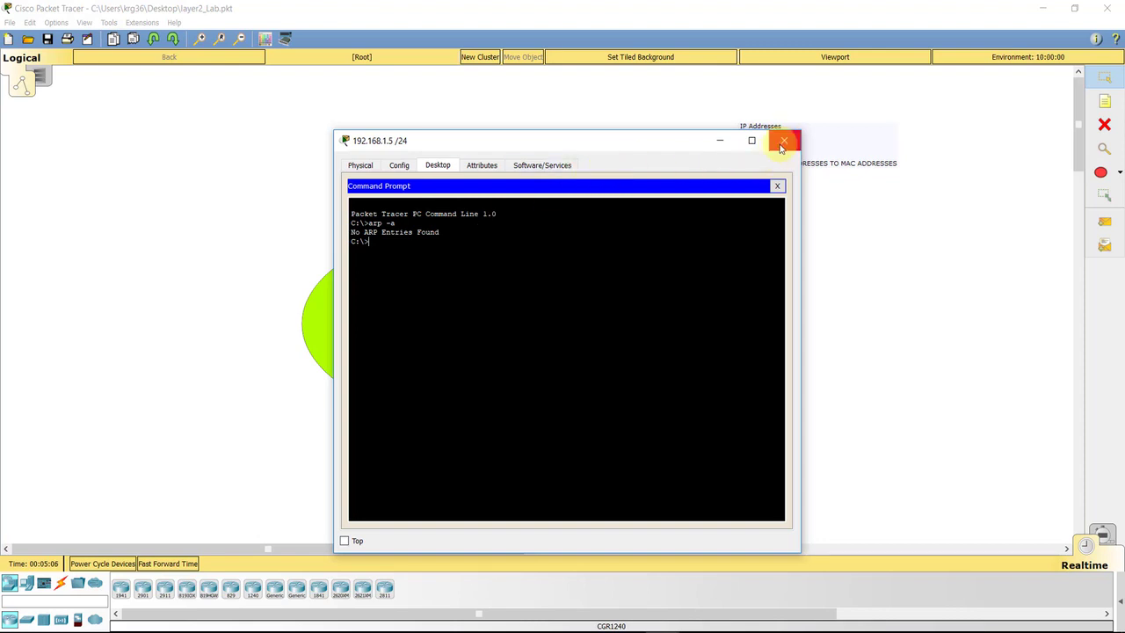
left_click(777, 185)
left_click(783, 141)
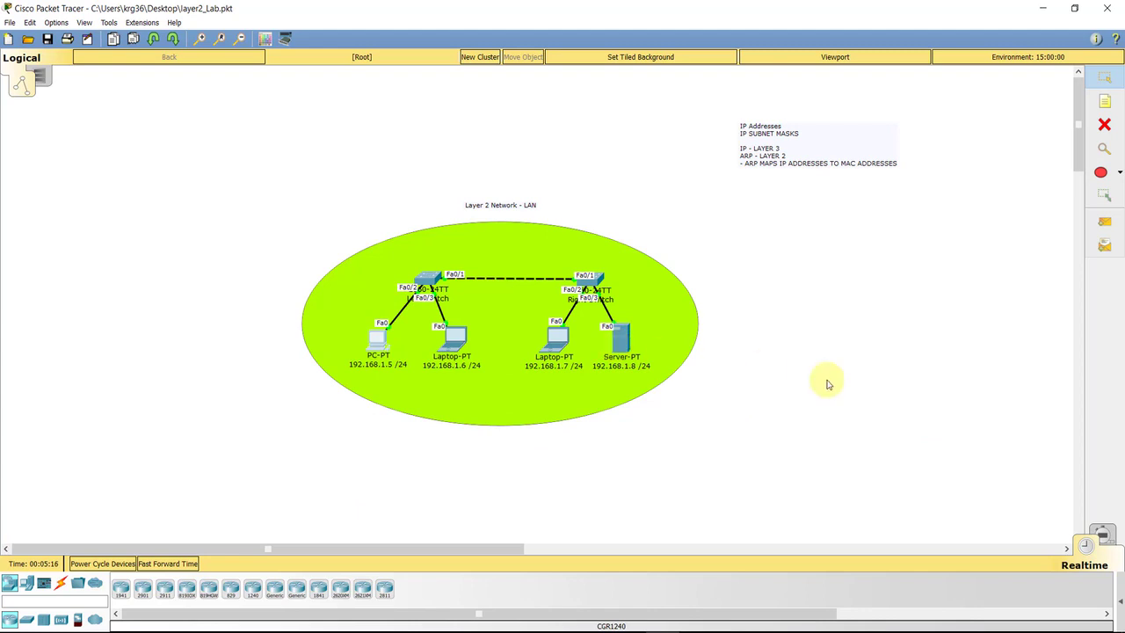
In Simulation mode, ping 192.168.1.8 from PC-PT's command prompt.
left_click(1103, 534)
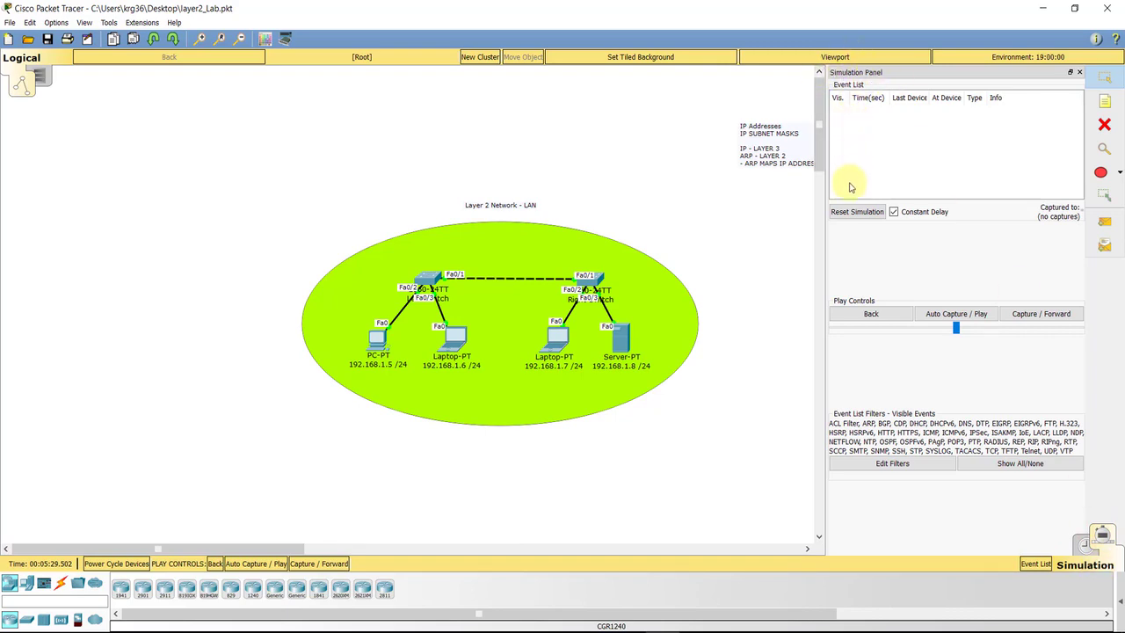
left_click(367, 350)
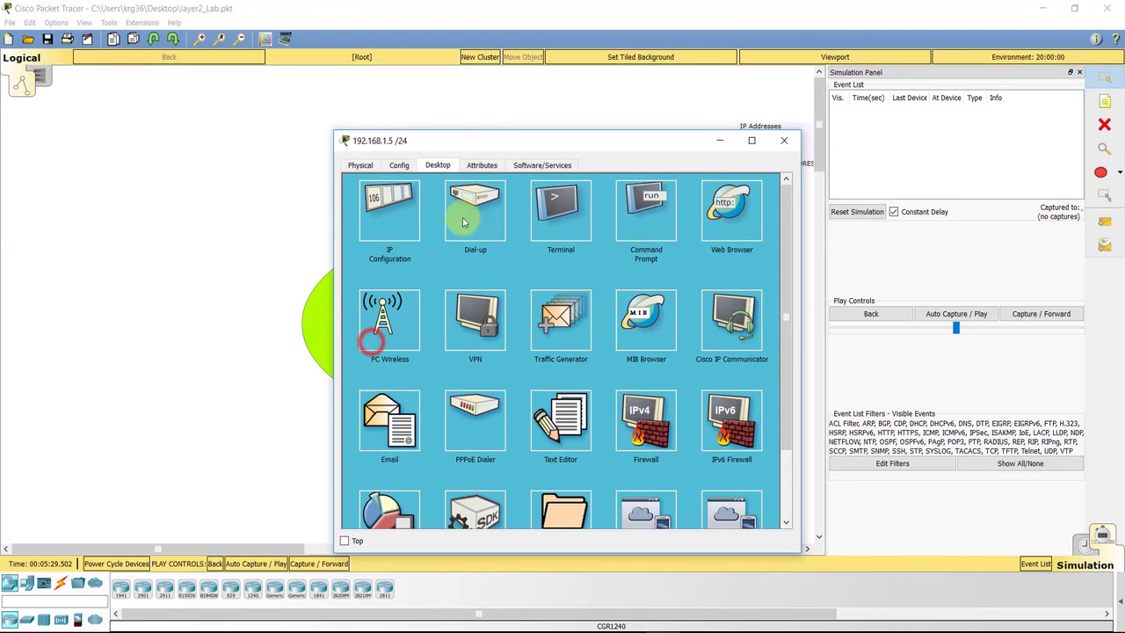
left_click_drag(513, 137, 196, 110)
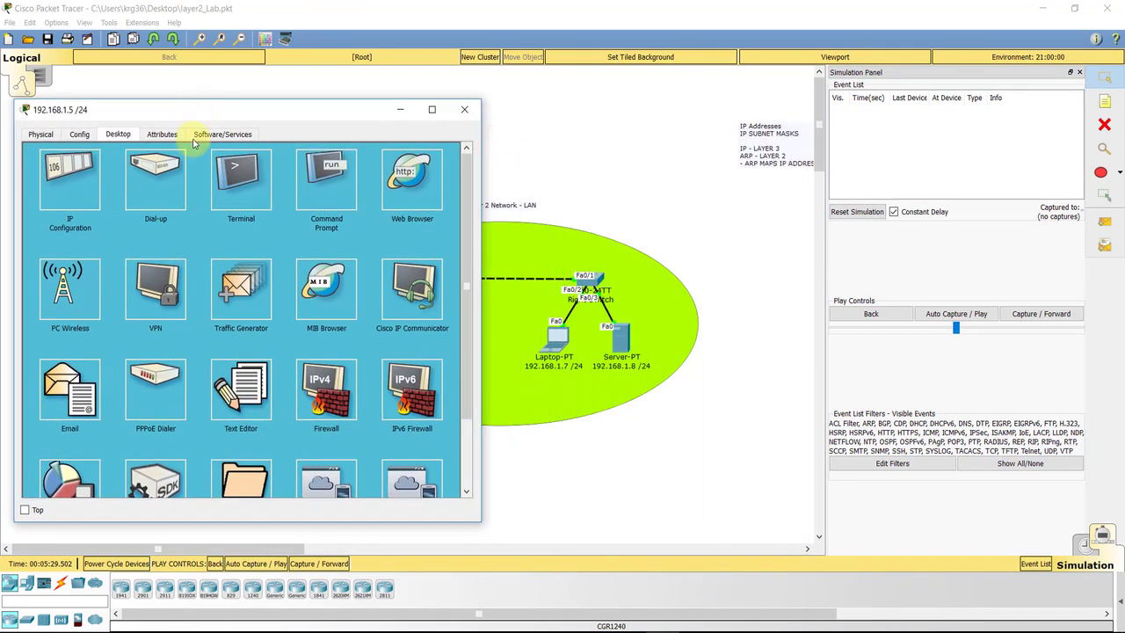
left_click(326, 180)
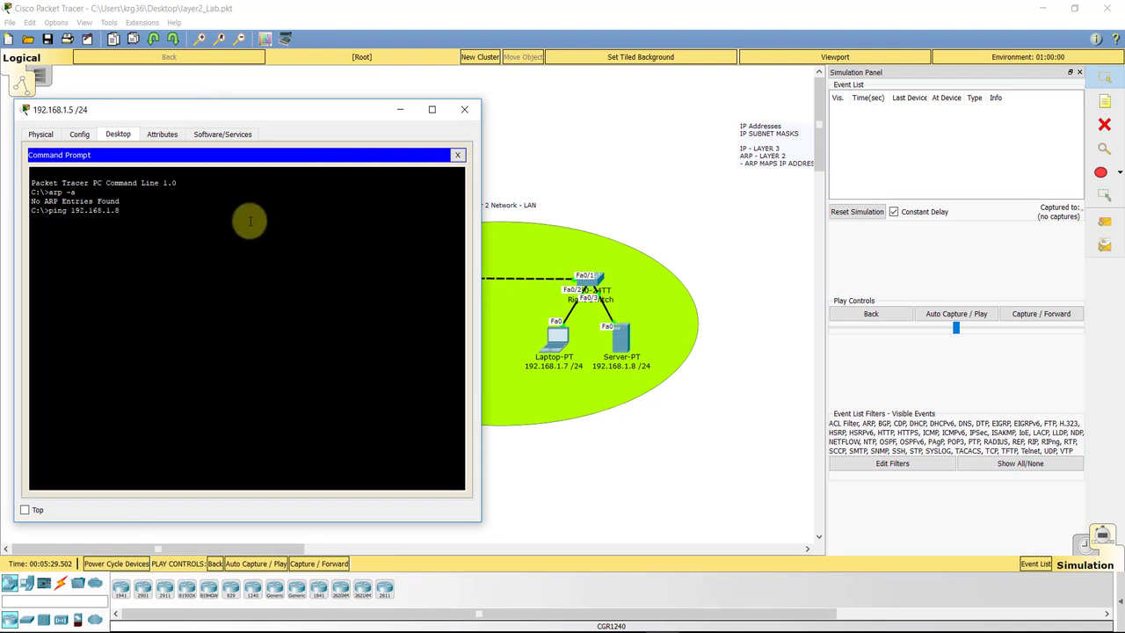
key("Return")
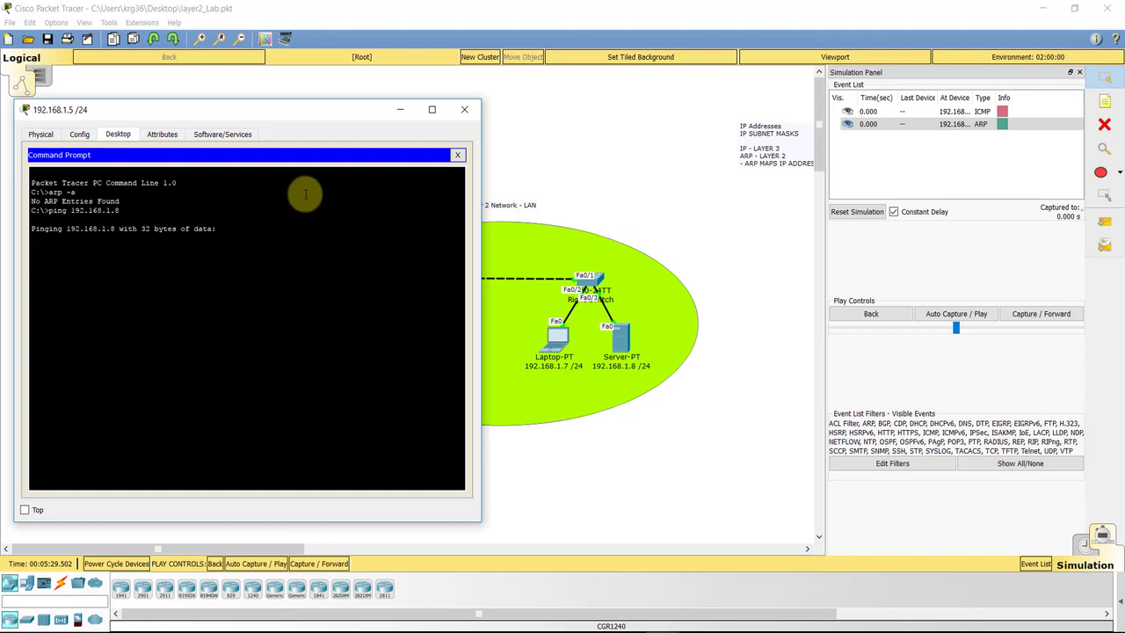
left_click(398, 111)
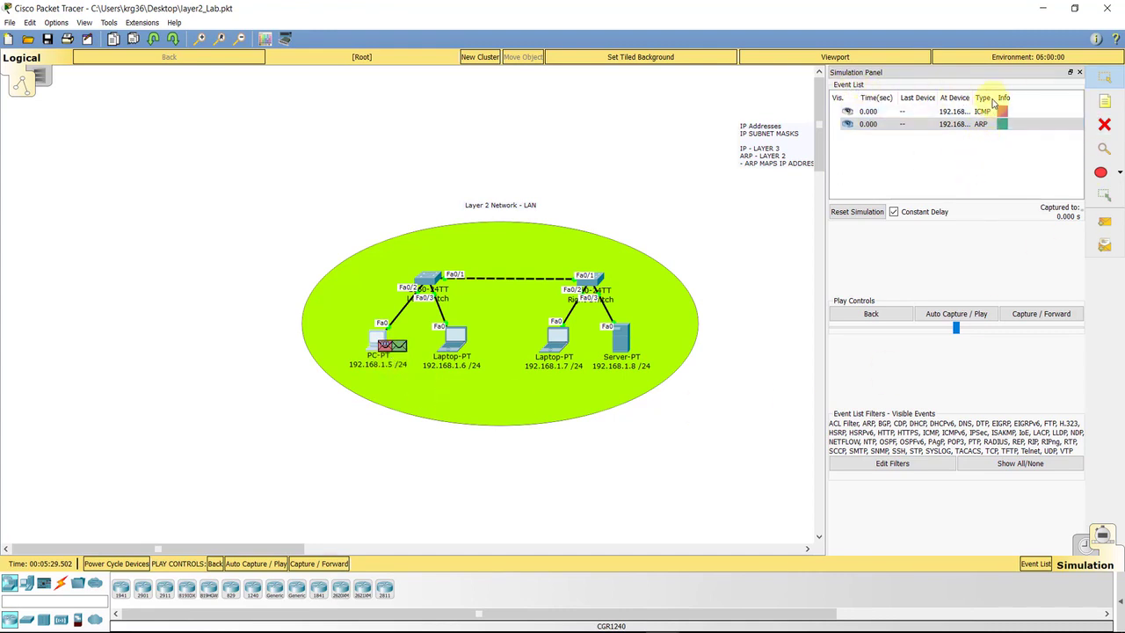
Widen the Event List columns, step the ARP request to the Left Switch, and raise play speed.
left_click(996, 96)
left_click_drag(991, 95, 1019, 97)
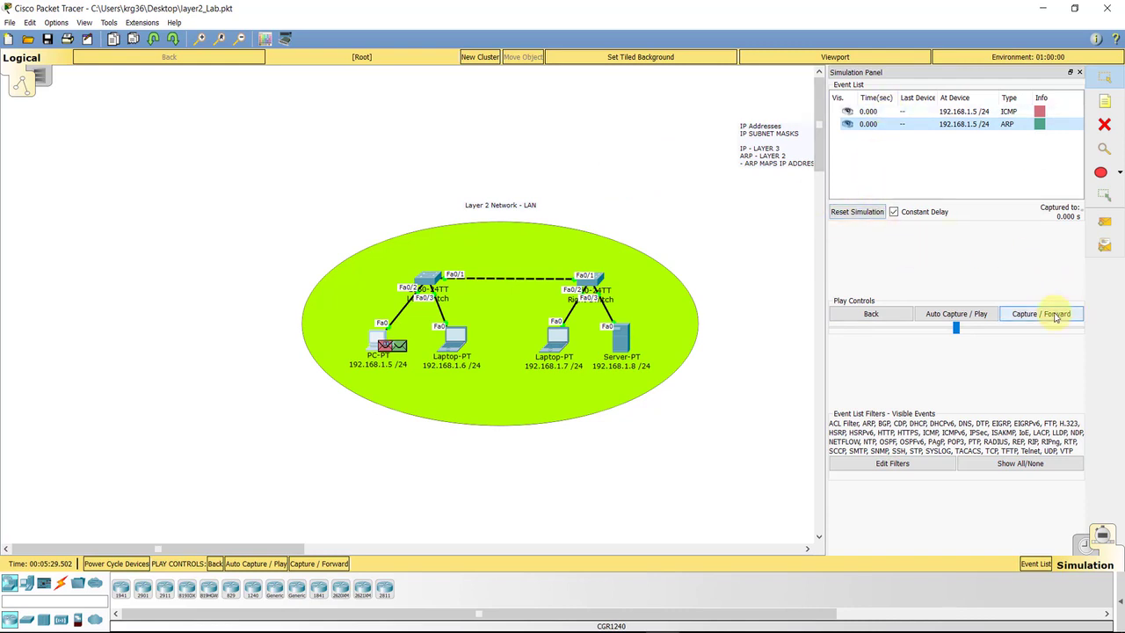
left_click(1025, 315)
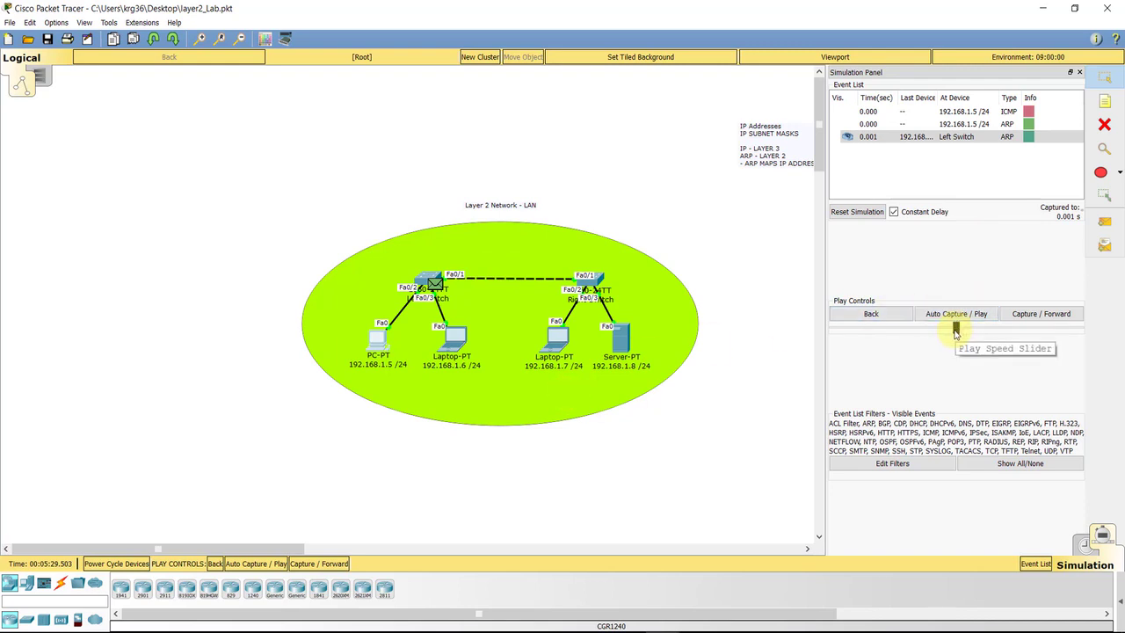
left_click_drag(955, 331, 921, 336)
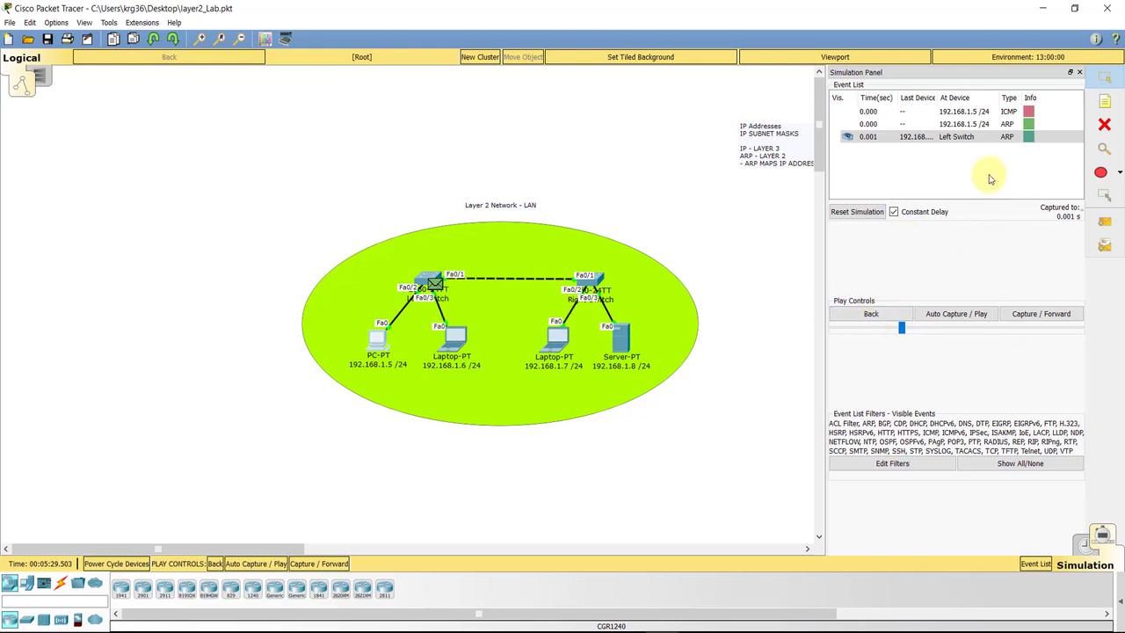
left_click(1026, 138)
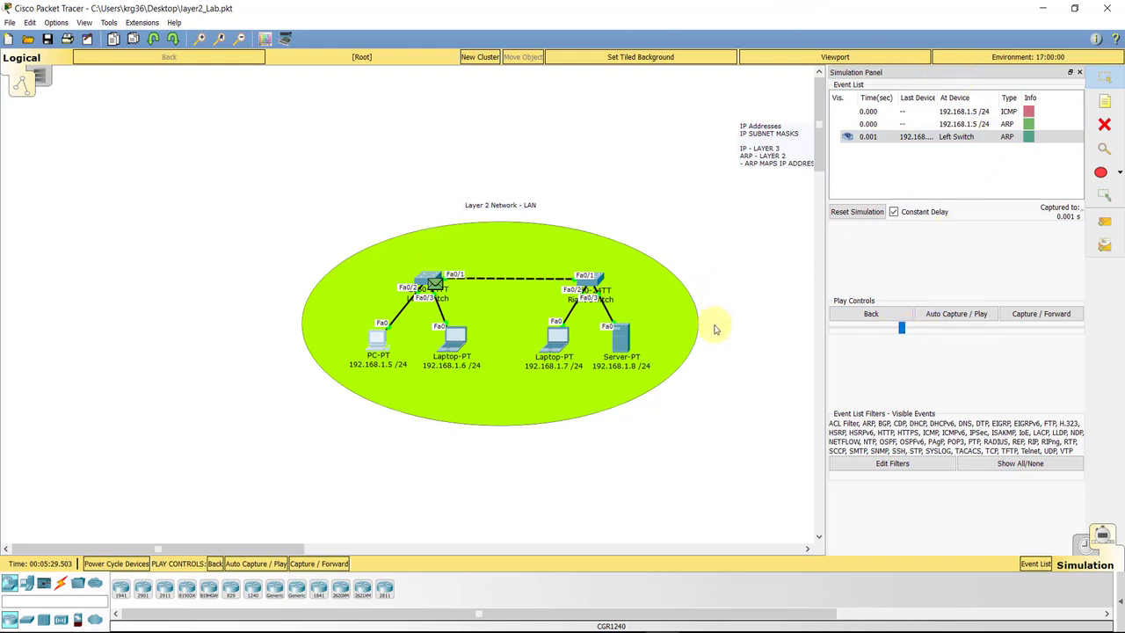
left_click_drag(903, 327, 945, 344)
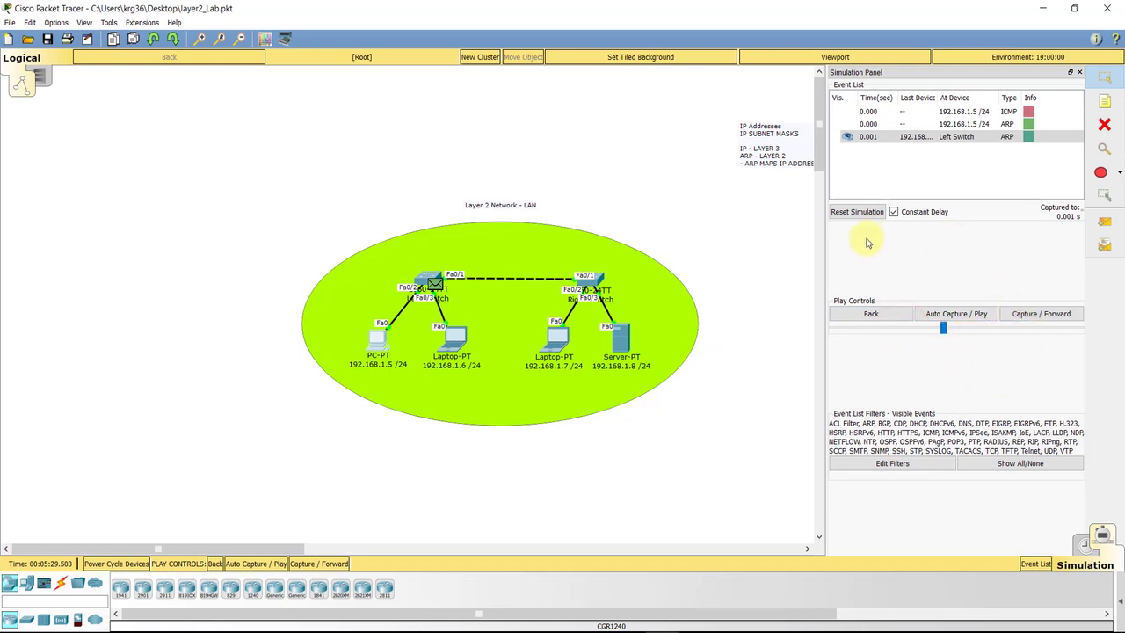
Auto-play the simulation until the server's ICMP reply reaches 192.168.1.5 at 0.012 s.
left_click(968, 322)
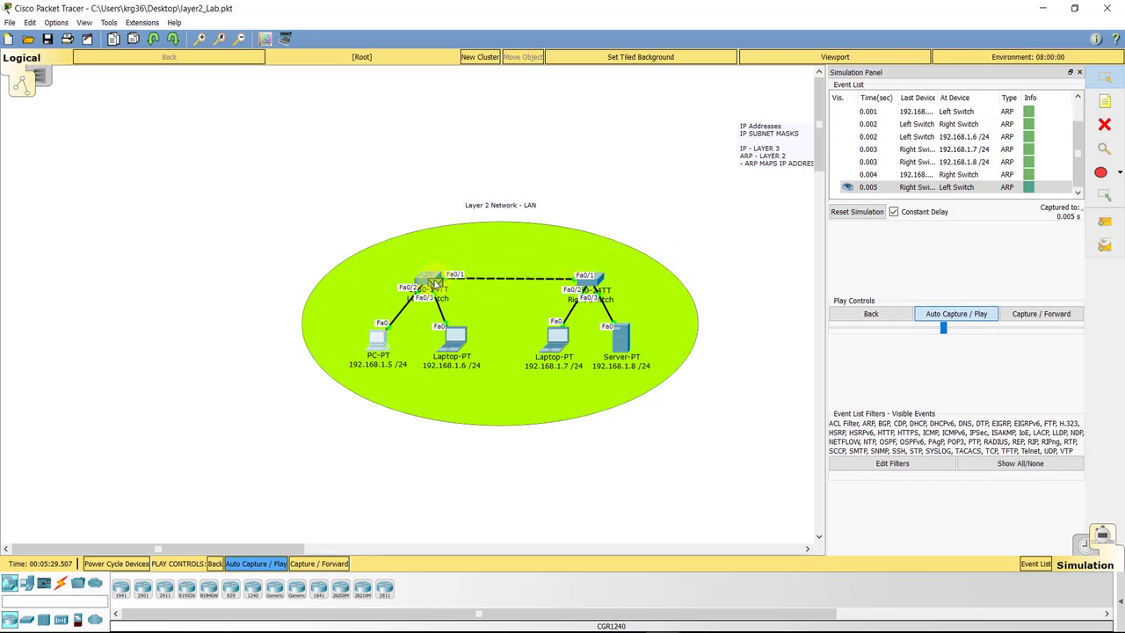
mouse_move(433, 286)
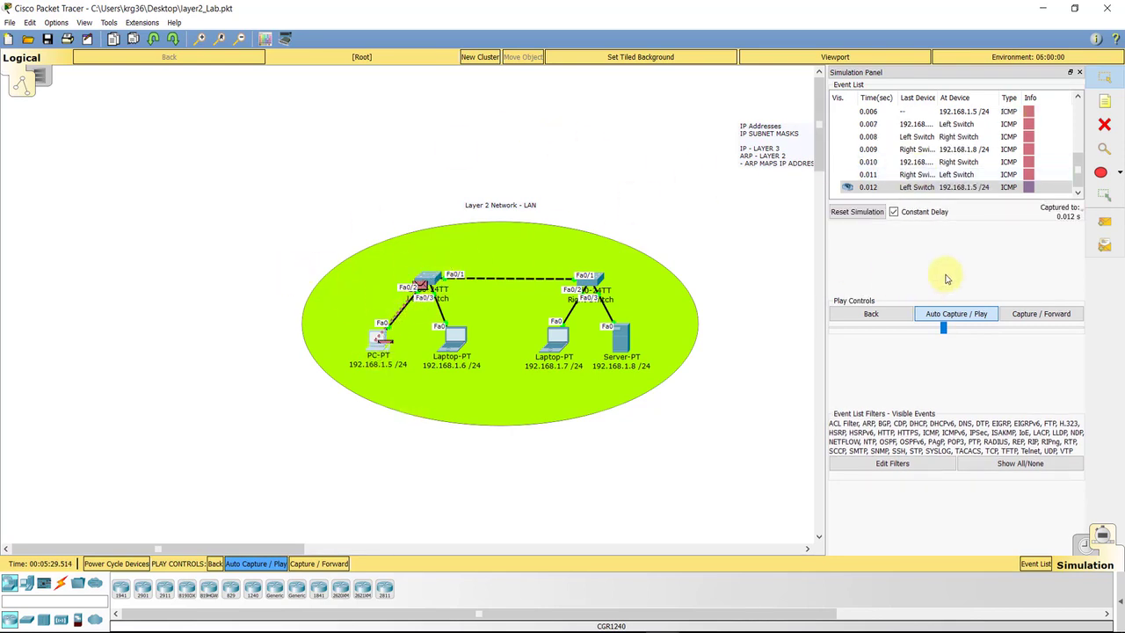
Stop playback and open the 0.001 Left Switch ARP broadcast's PDU details, entering FastEthernet0/2.
left_click(970, 314)
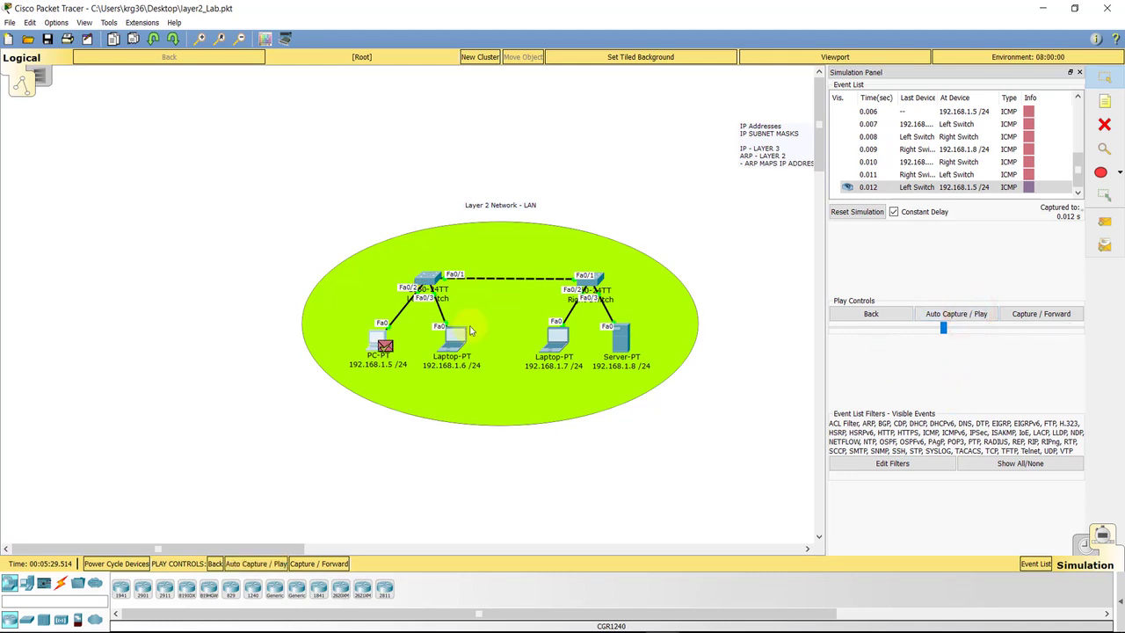
left_click(629, 328)
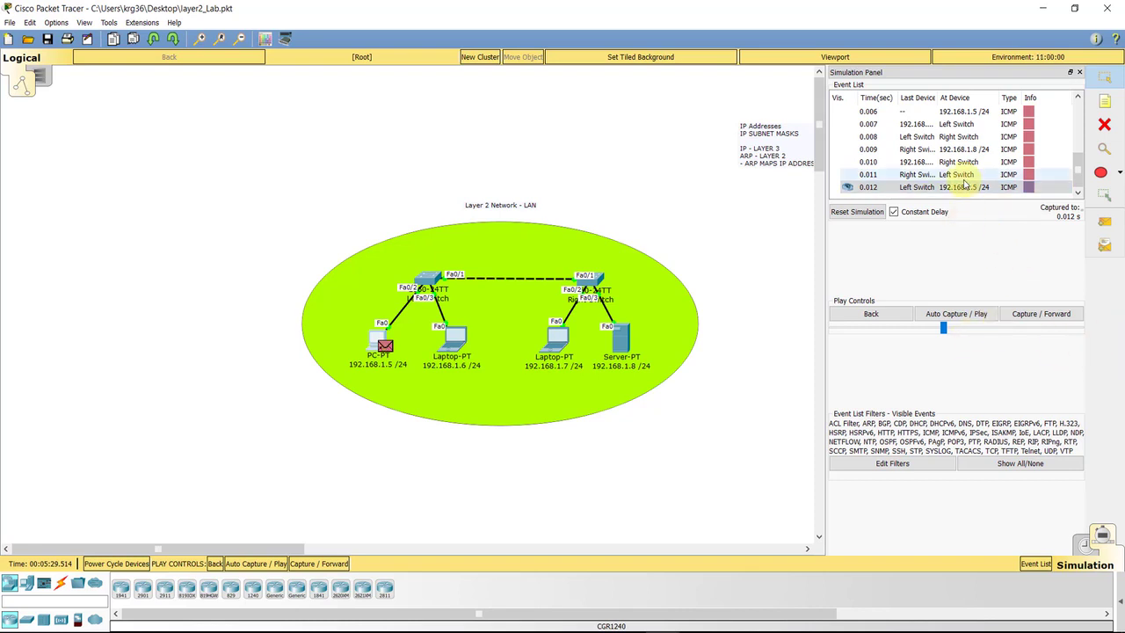
scroll(967, 180, "up", 5)
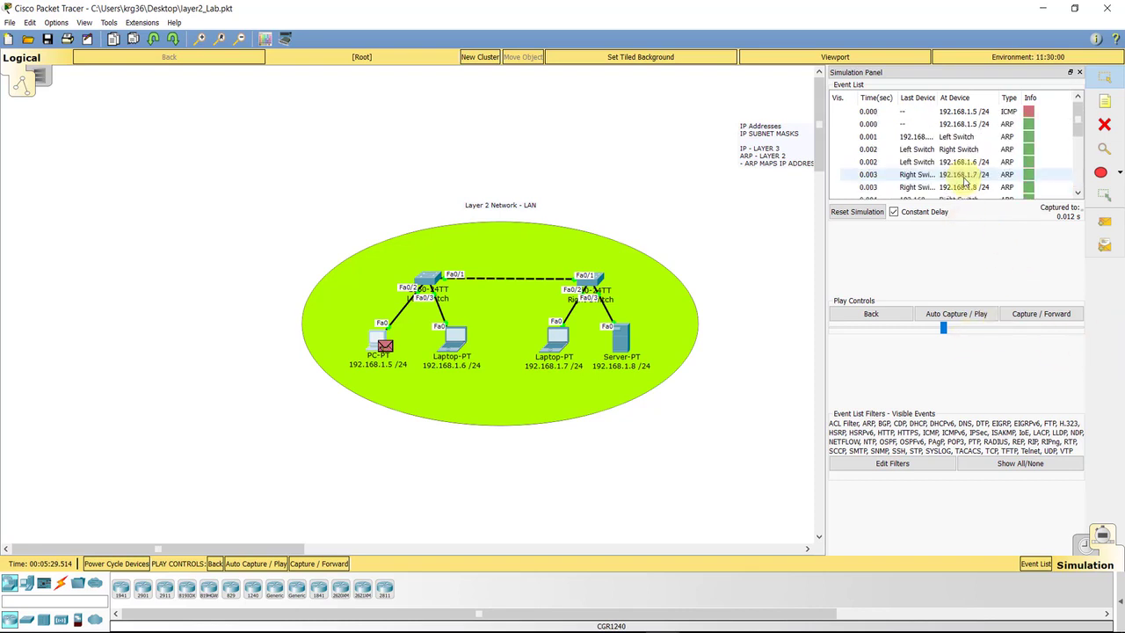
left_click(1029, 125)
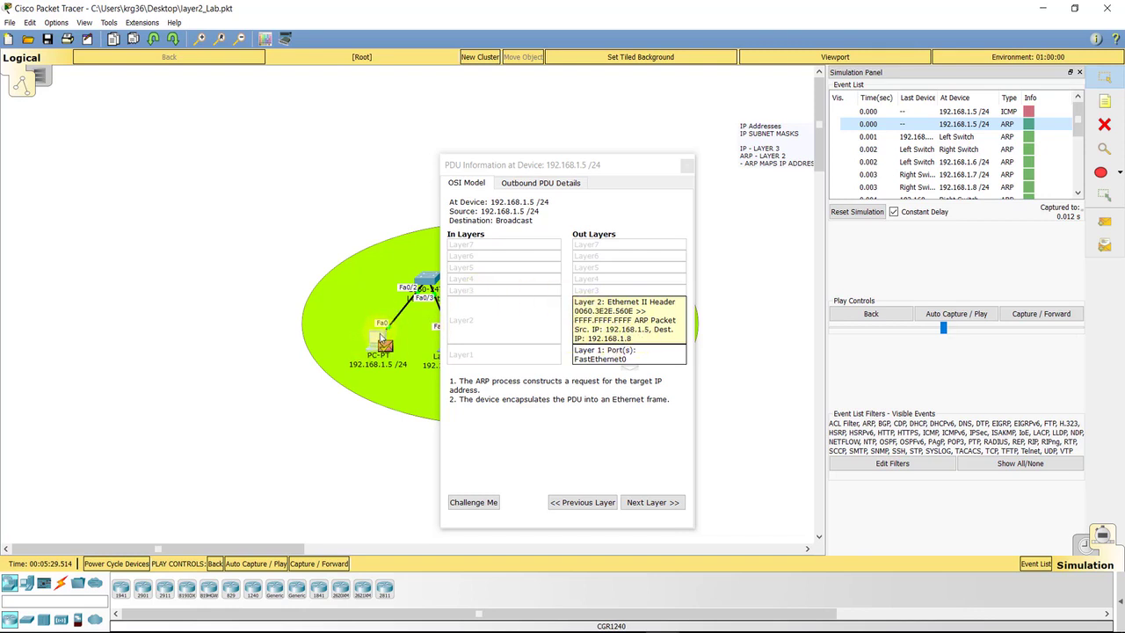
mouse_move(379, 336)
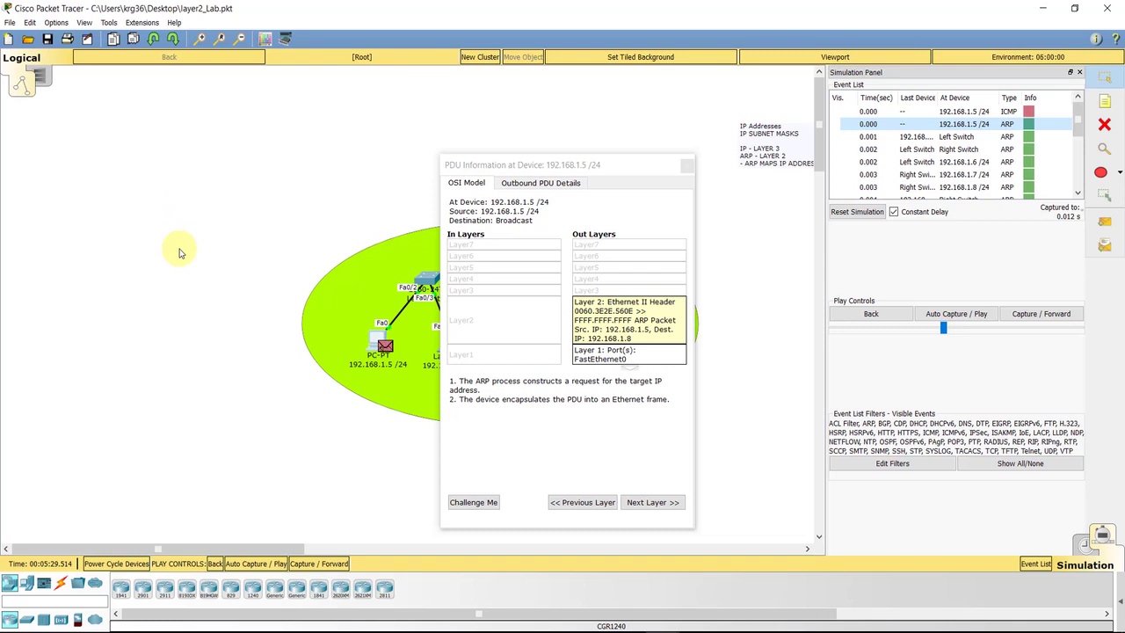
left_click(1029, 138)
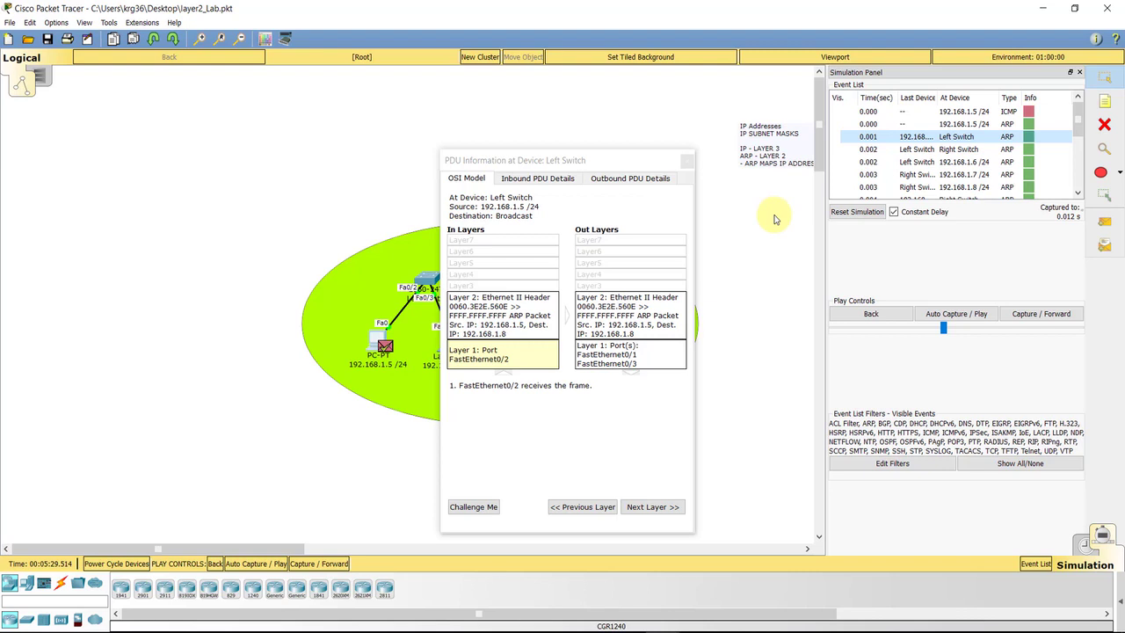
scroll(1028, 133, "down", 1)
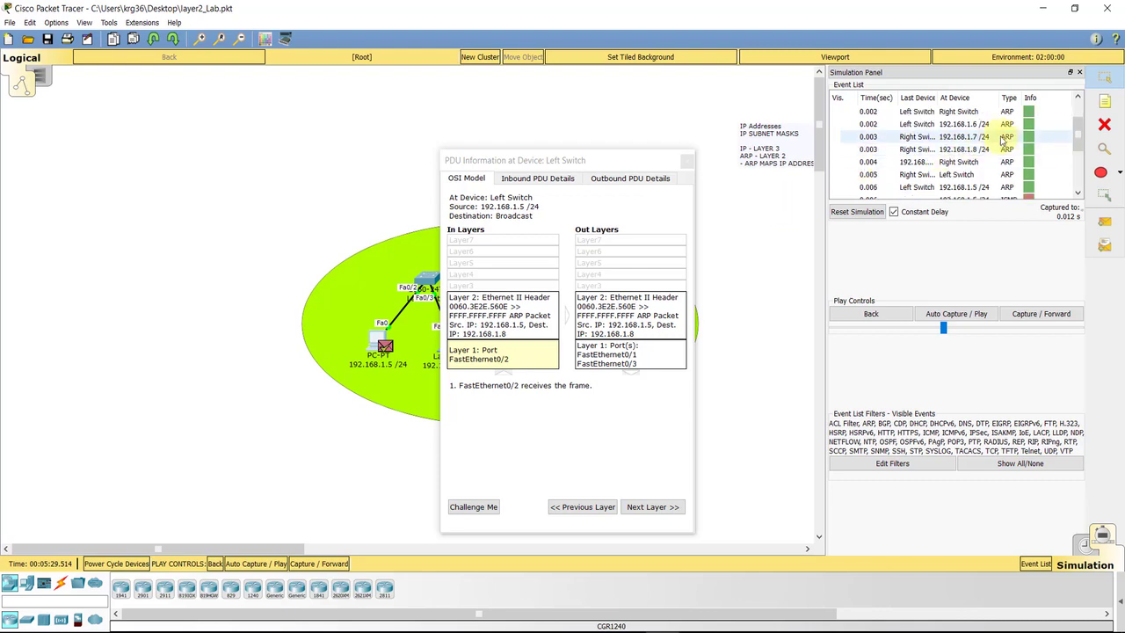
Open the 0.003 ARP event at server 192.168.1.8 and drag its PDU details left.
left_click(1029, 126)
left_click(1028, 150)
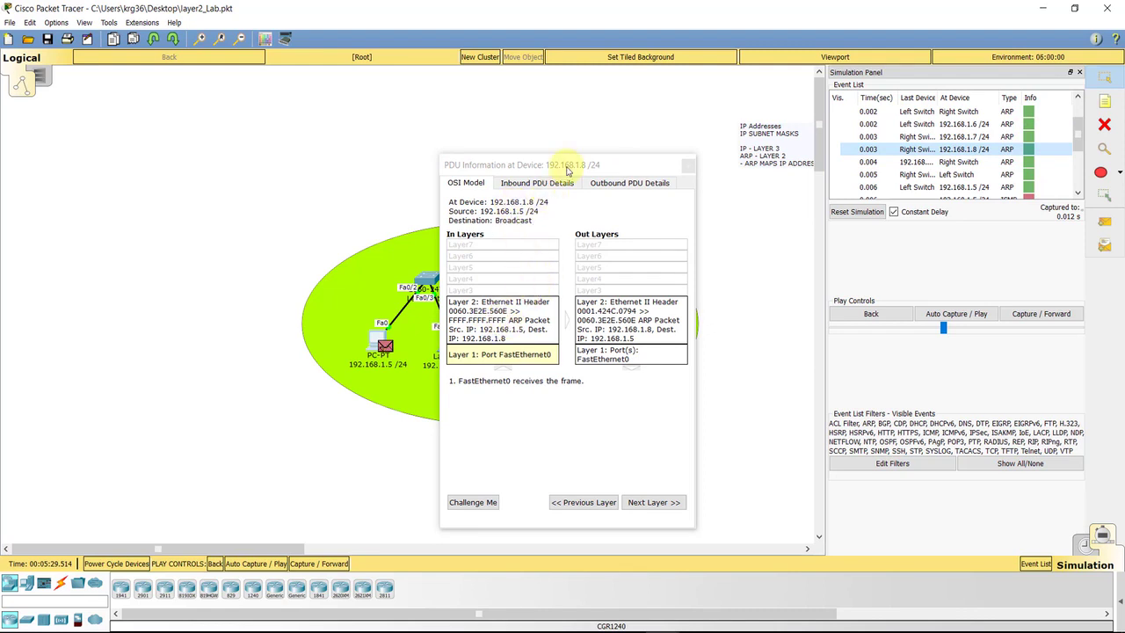
left_click_drag(564, 164, 311, 158)
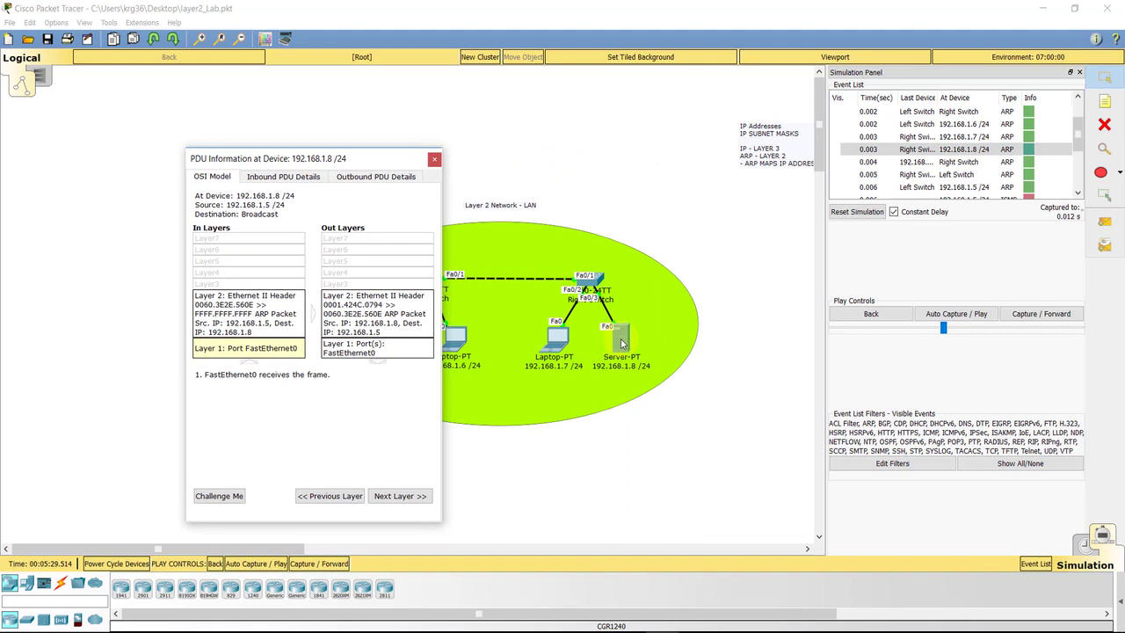
left_click_drag(311, 159, 239, 150)
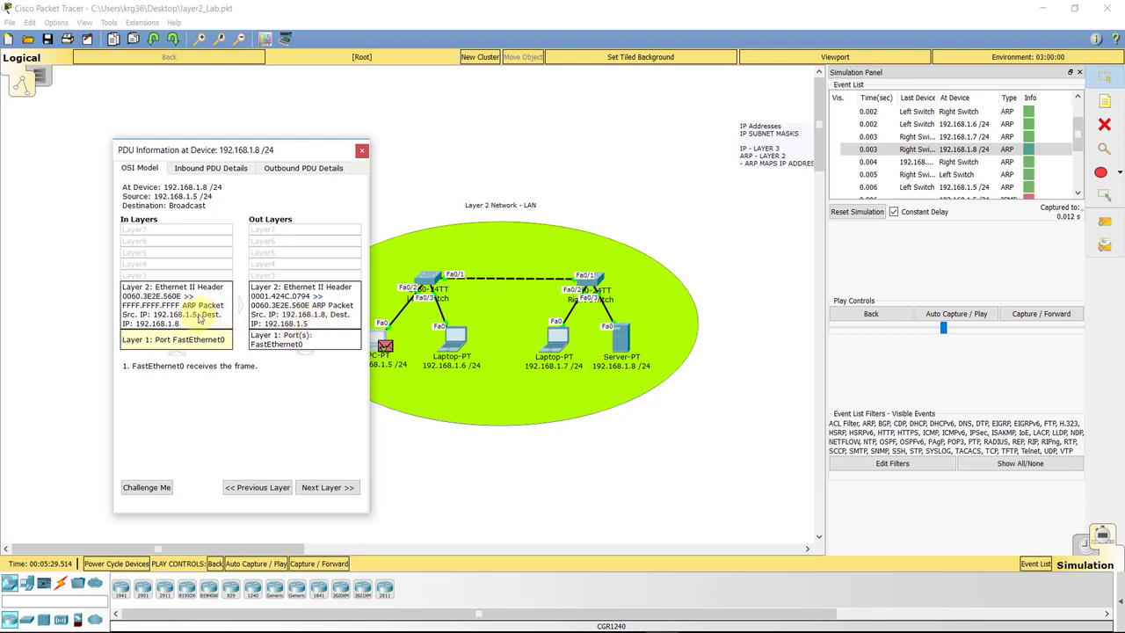
scroll(1001, 167, "down", 2)
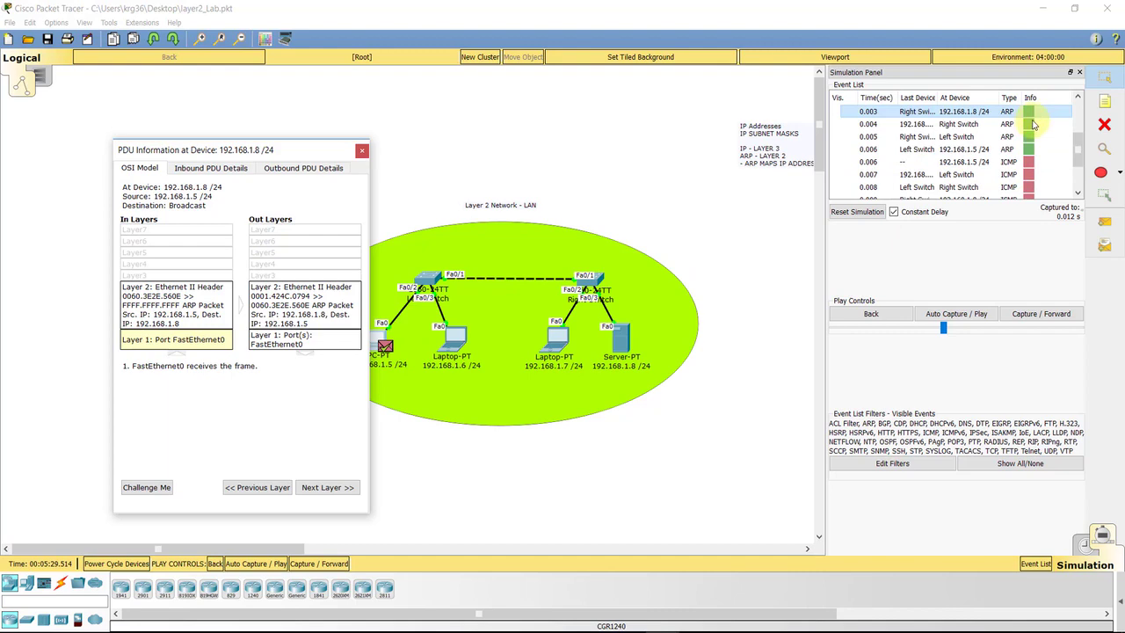
Inspect the ARP reply at both switches and the ICMP frame to 0001.424C.0794, then close PDU details.
left_click(1032, 128)
left_click(1031, 125)
left_click(1030, 137)
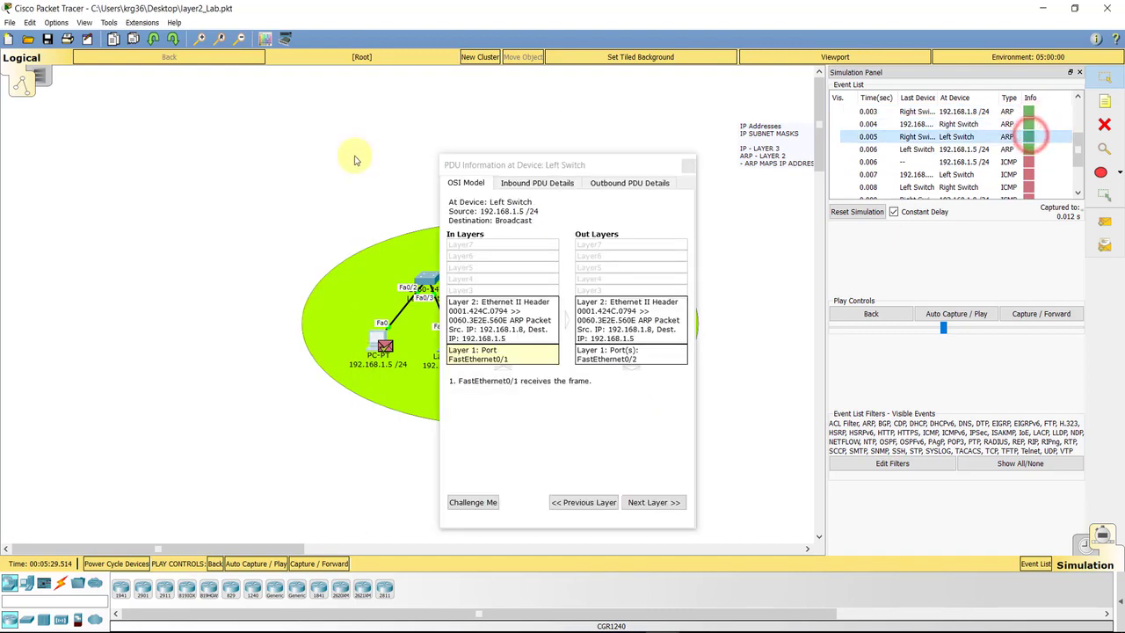
left_click(1033, 164)
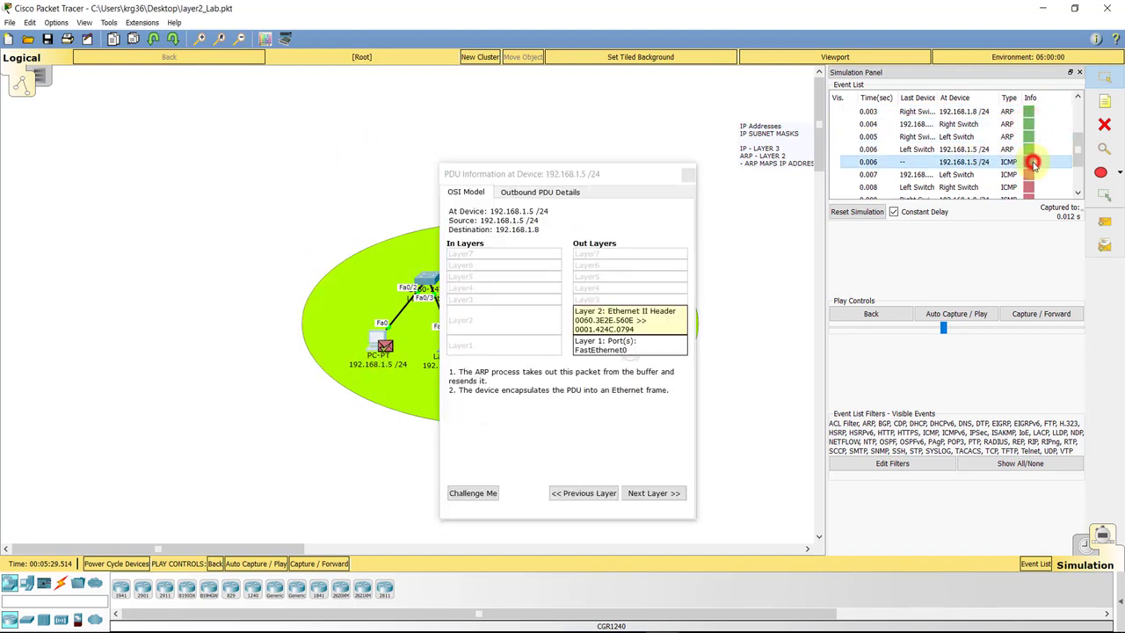
left_click_drag(576, 177, 113, 161)
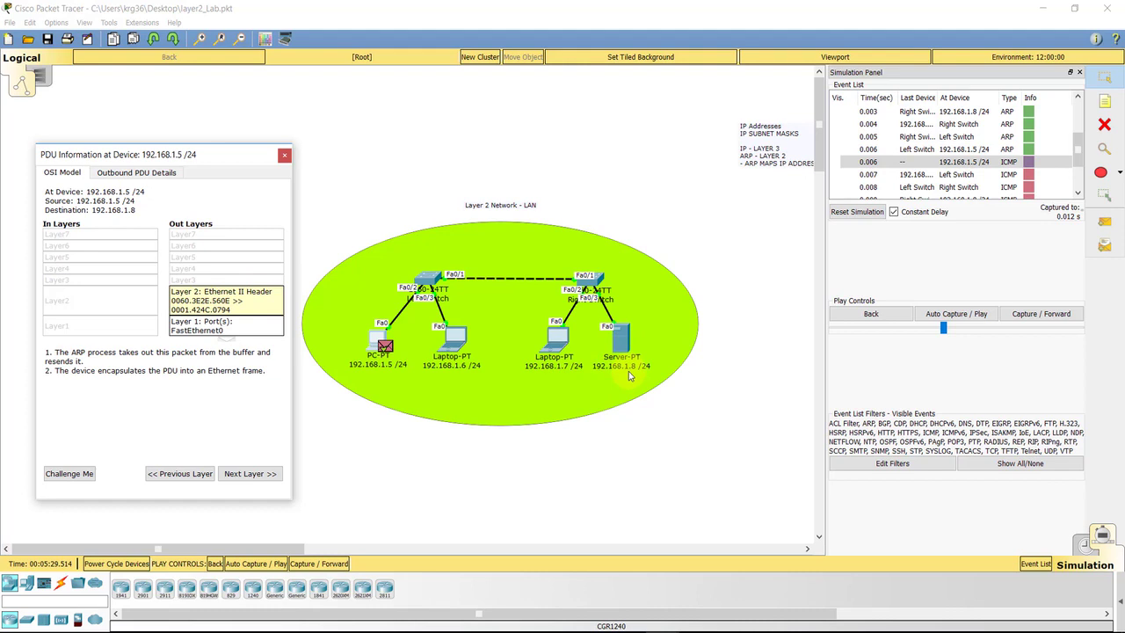
left_click(284, 155)
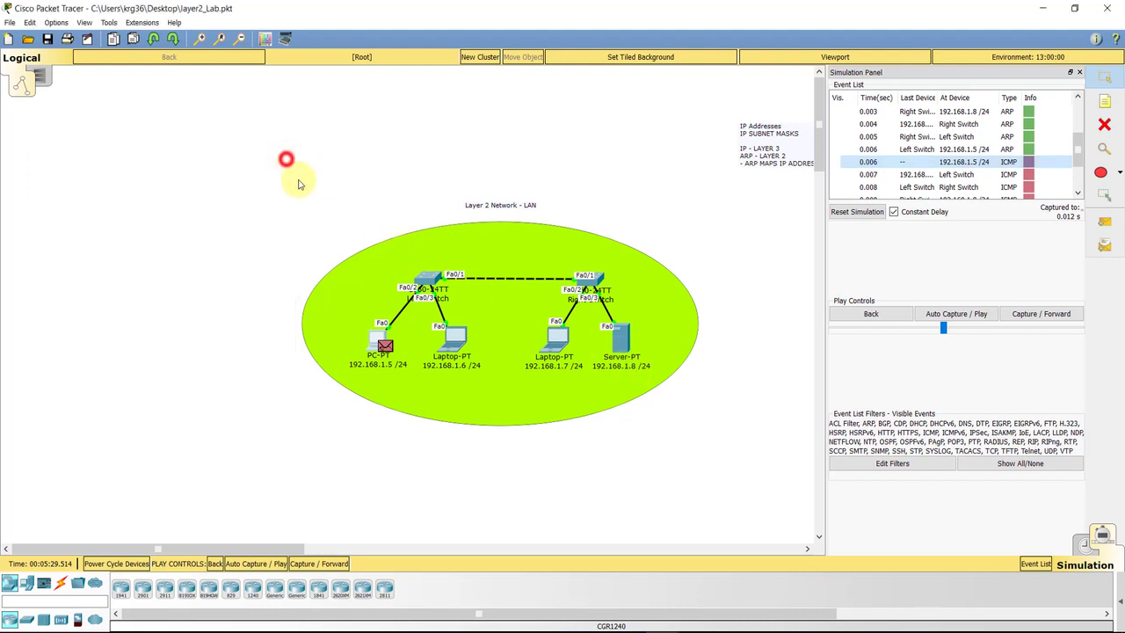
In Realtime, rerun arp -a on the PC to confirm 192.168.1.8 maps to 0001.424c.0794, then close it.
left_click(1083, 546)
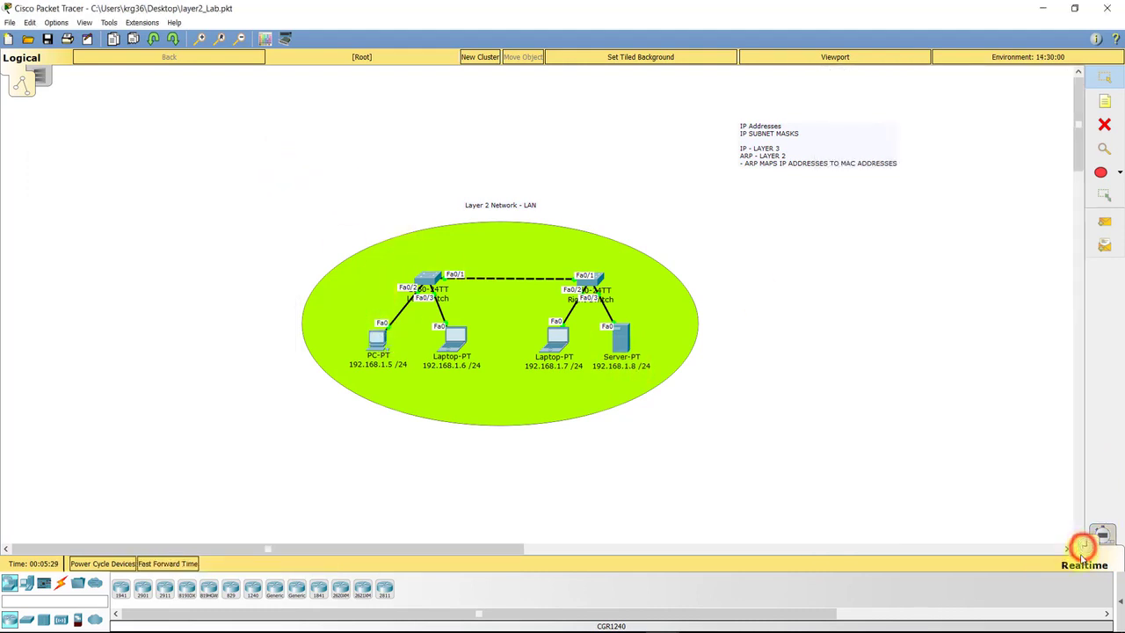
left_click(377, 337)
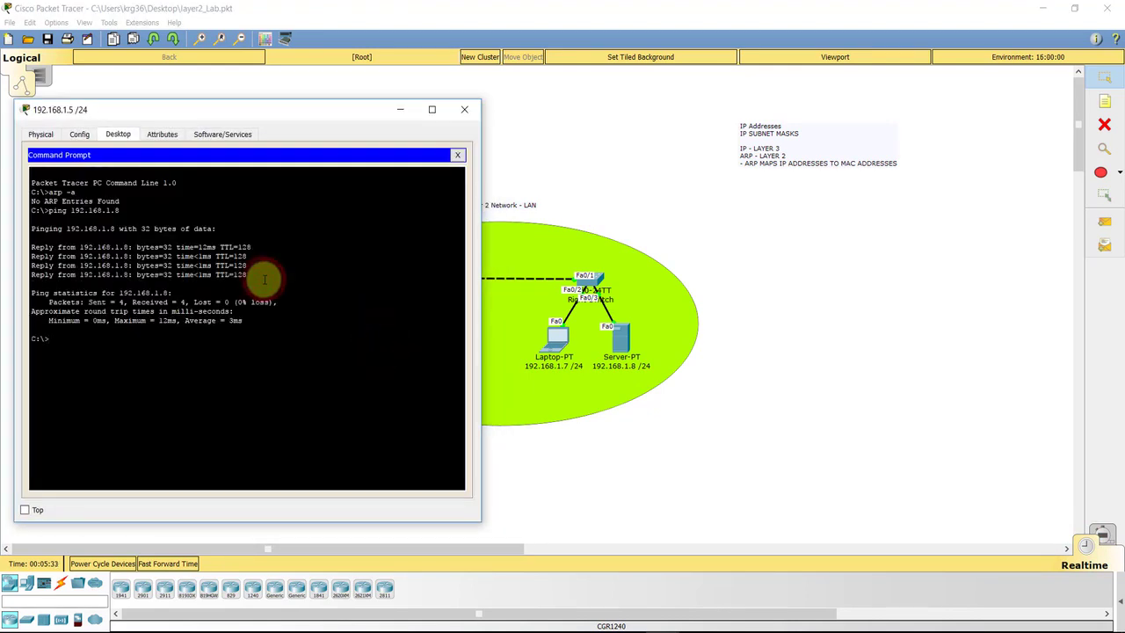
key("Up")
key("Up")
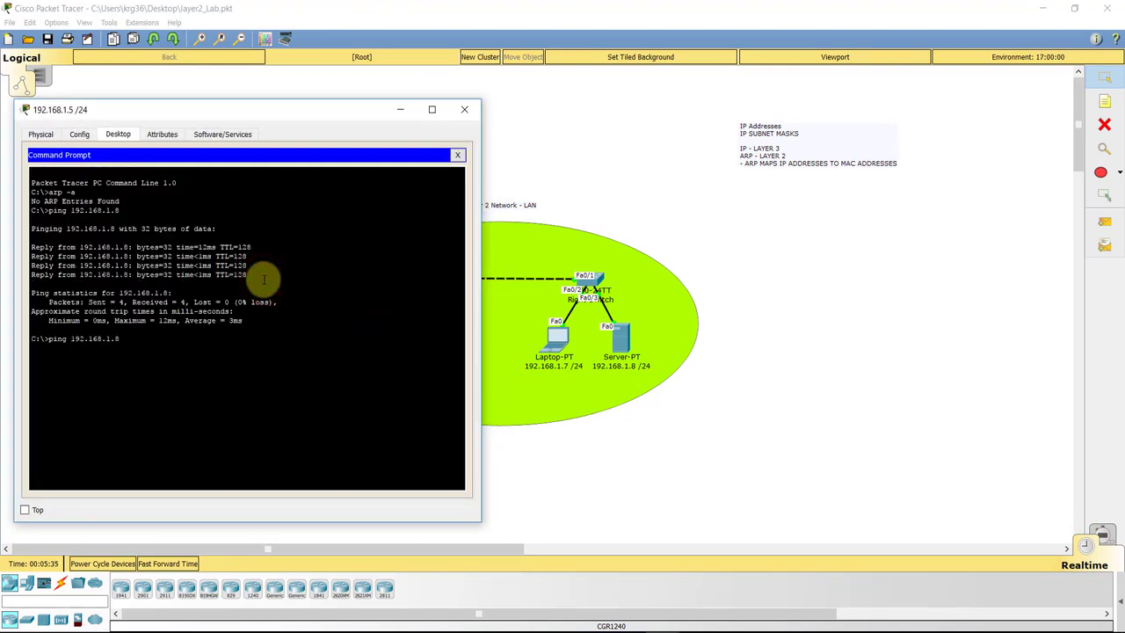
key("Return")
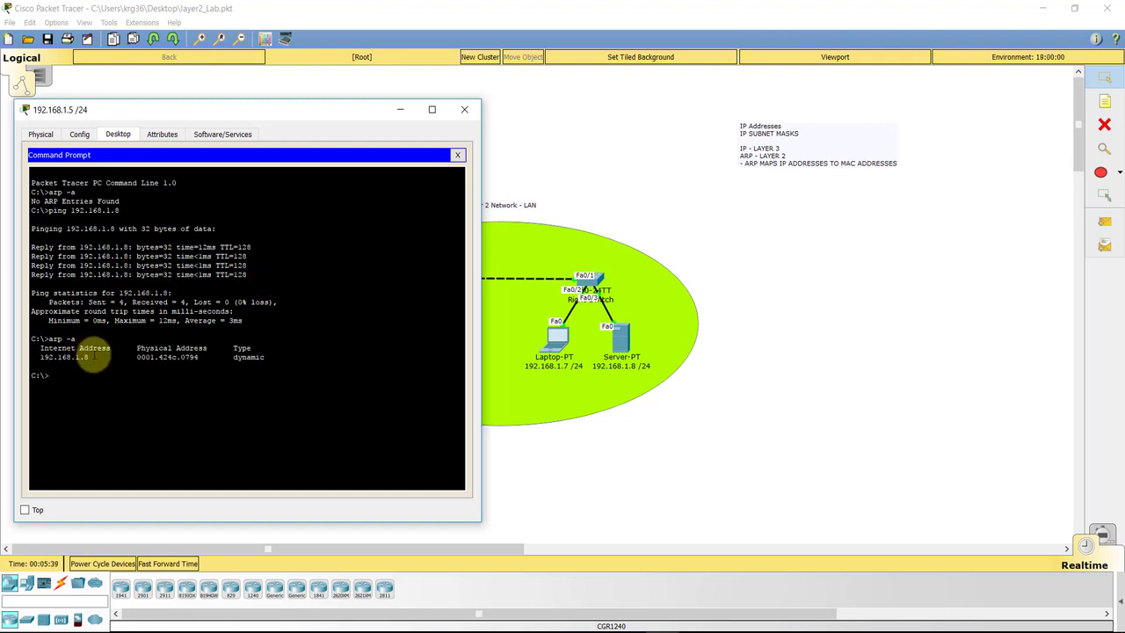
left_click_drag(50, 357, 94, 357)
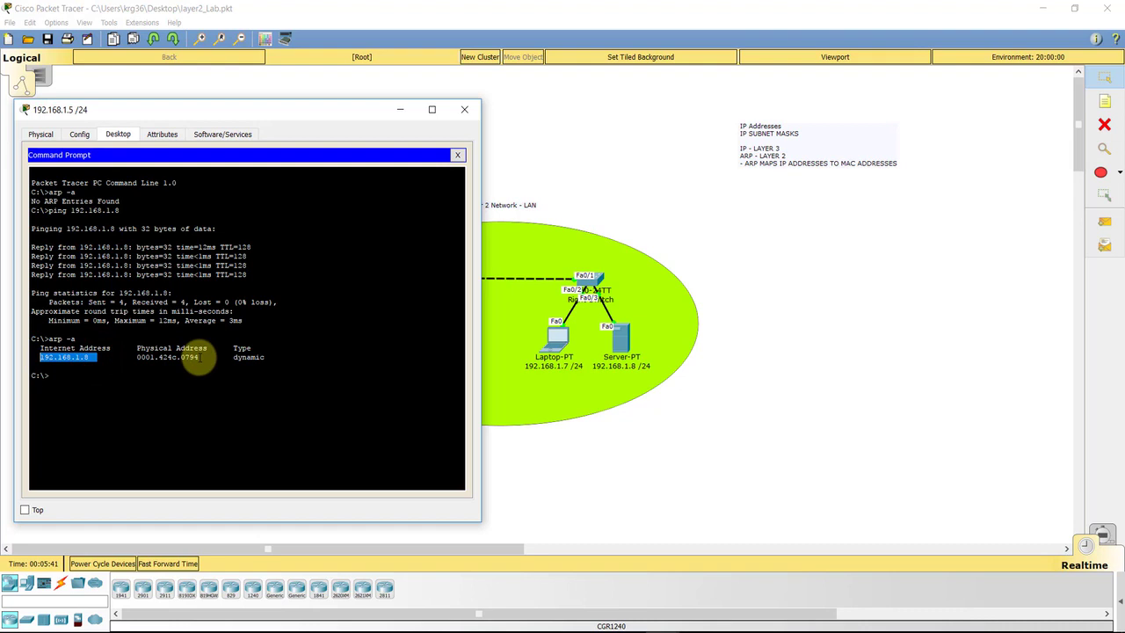
left_click_drag(200, 357, 138, 357)
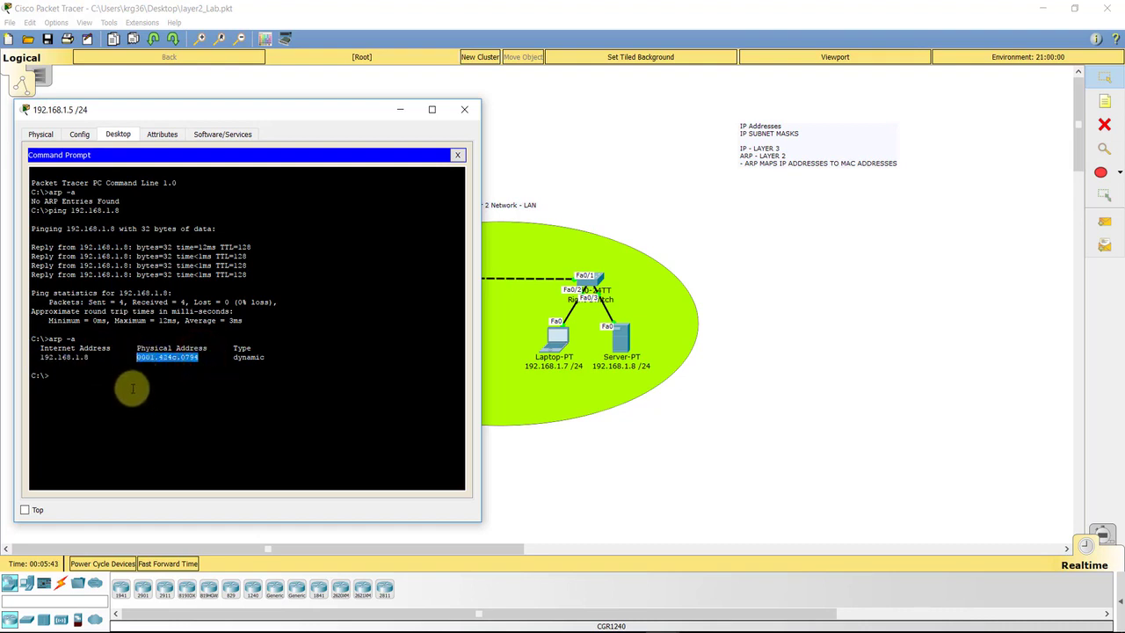
left_click(131, 386)
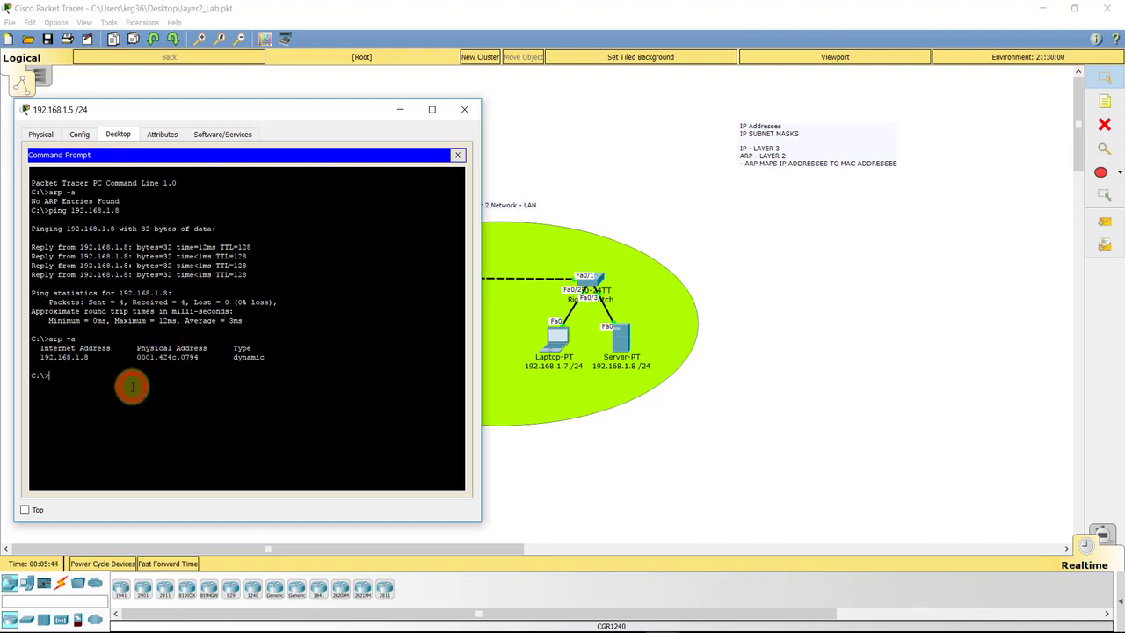
left_click(464, 109)
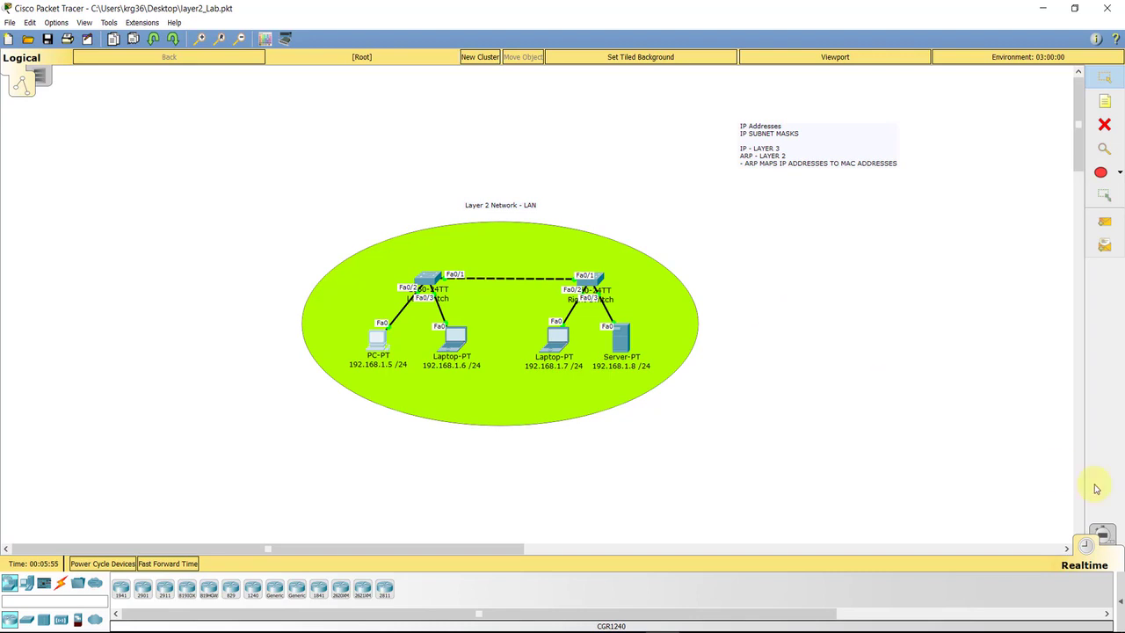
Switch back to Simulation mode and bring up the Edit Filters event options.
left_click(1103, 532)
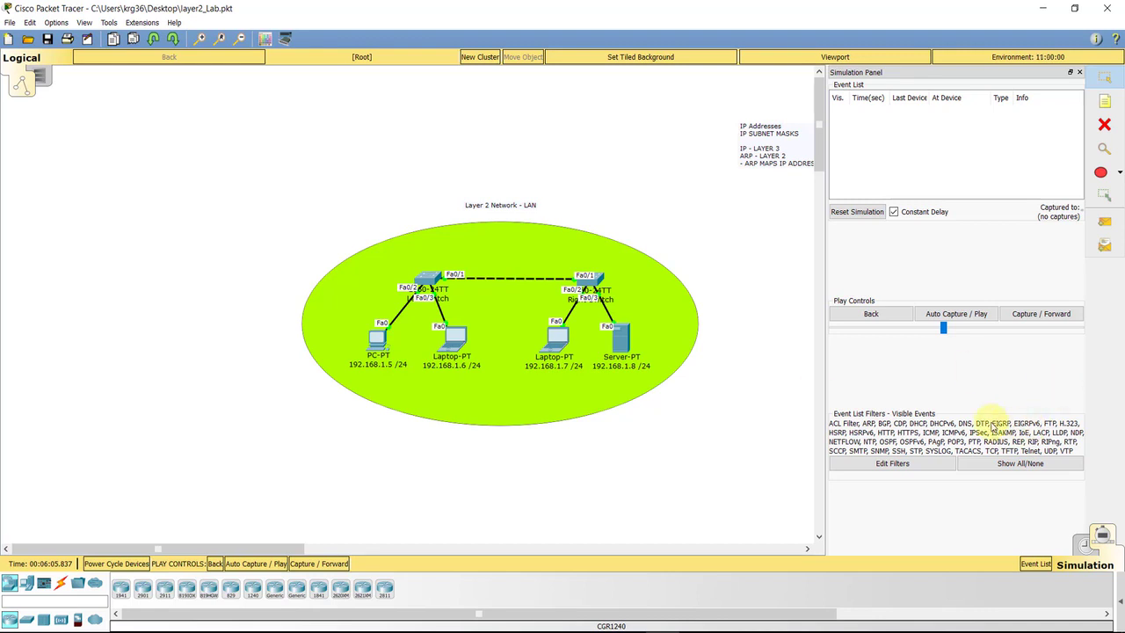
left_click(906, 466)
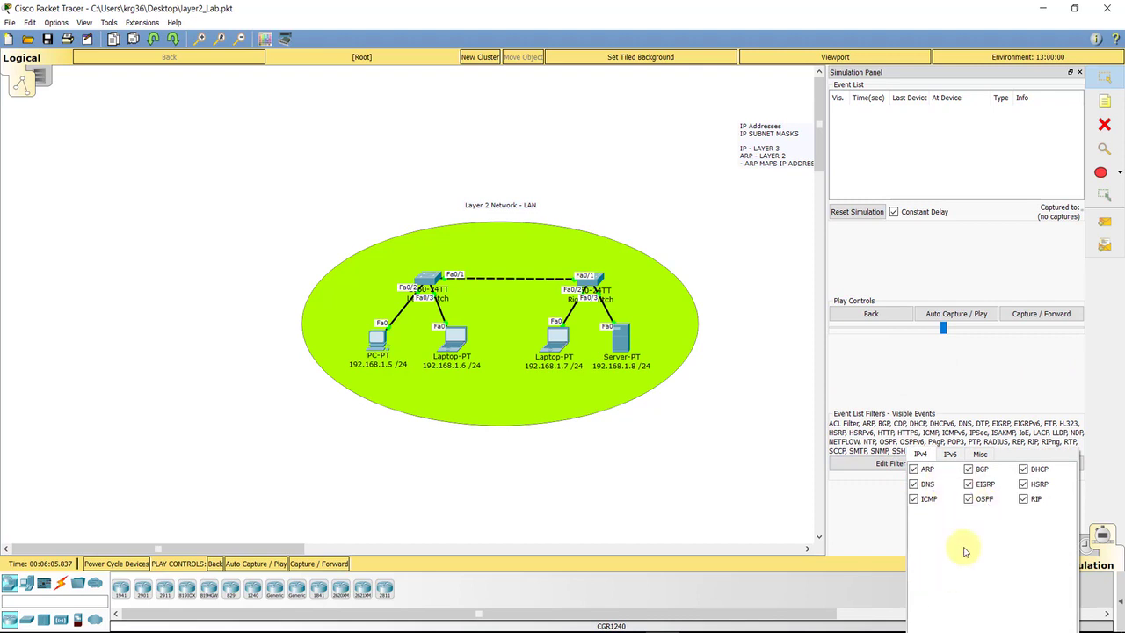
Check the IPv6 and Misc event filter lists, leaving every protocol enabled.
left_click(950, 454)
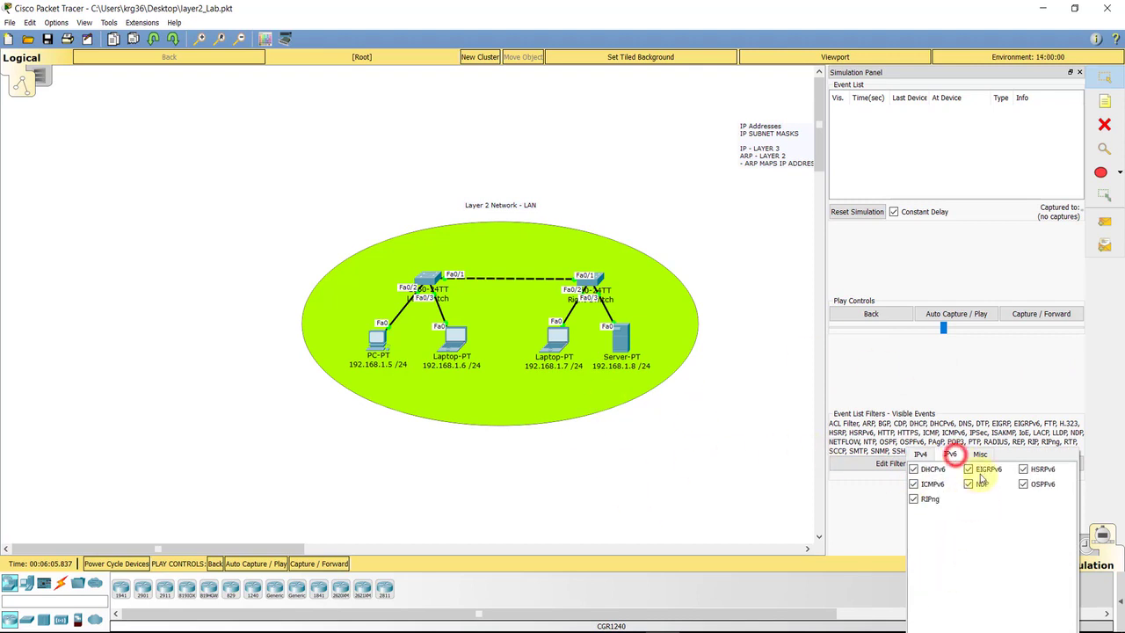
left_click(981, 454)
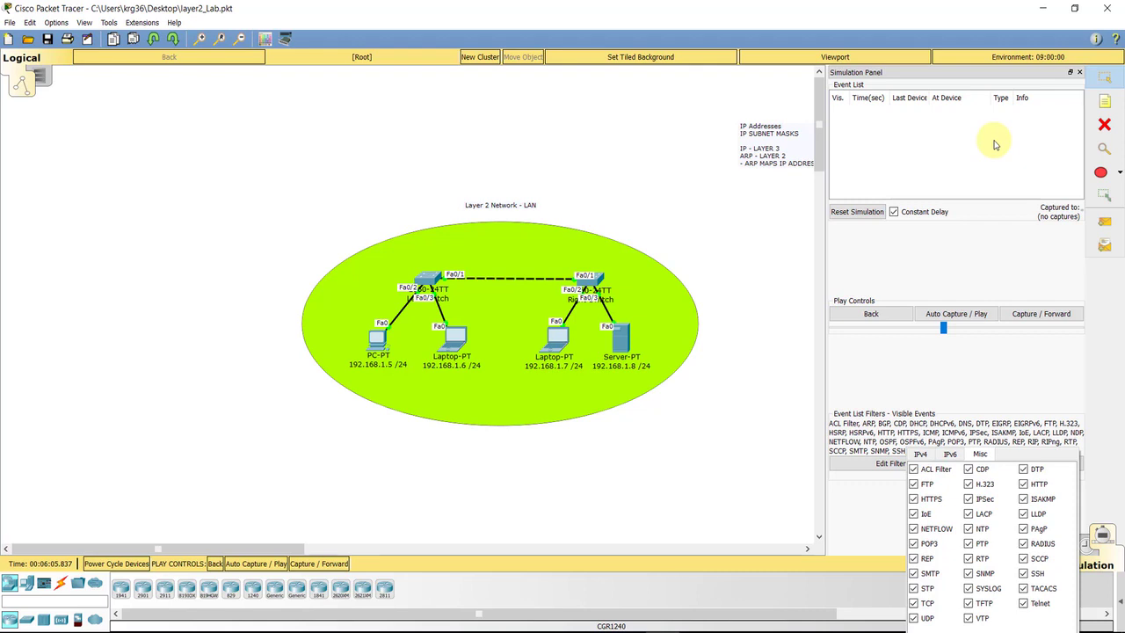
left_click(783, 215)
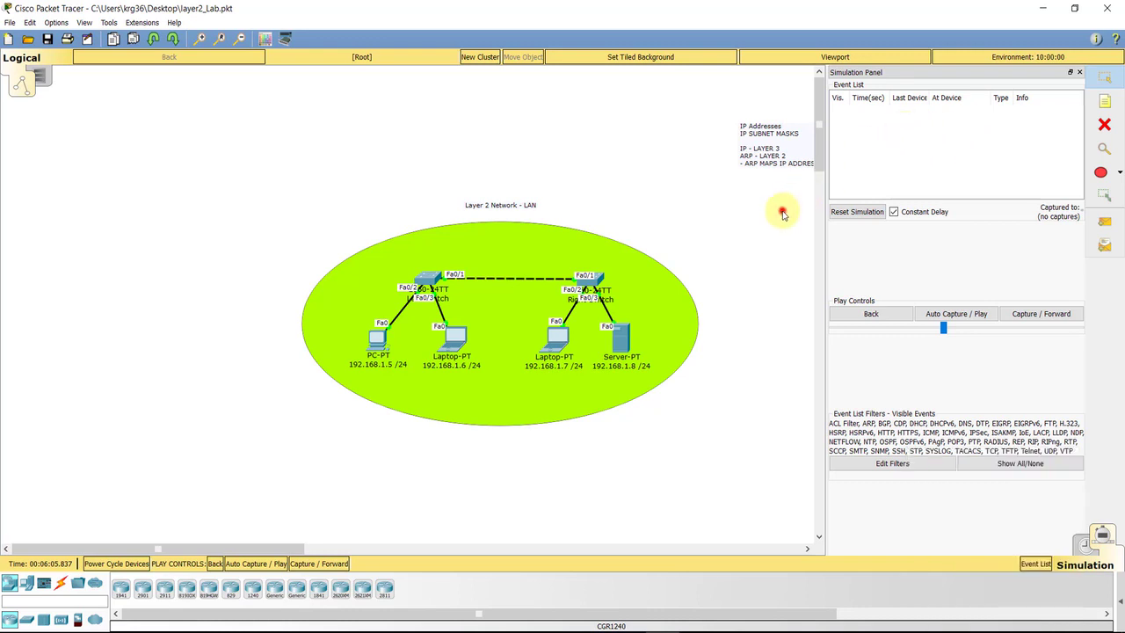